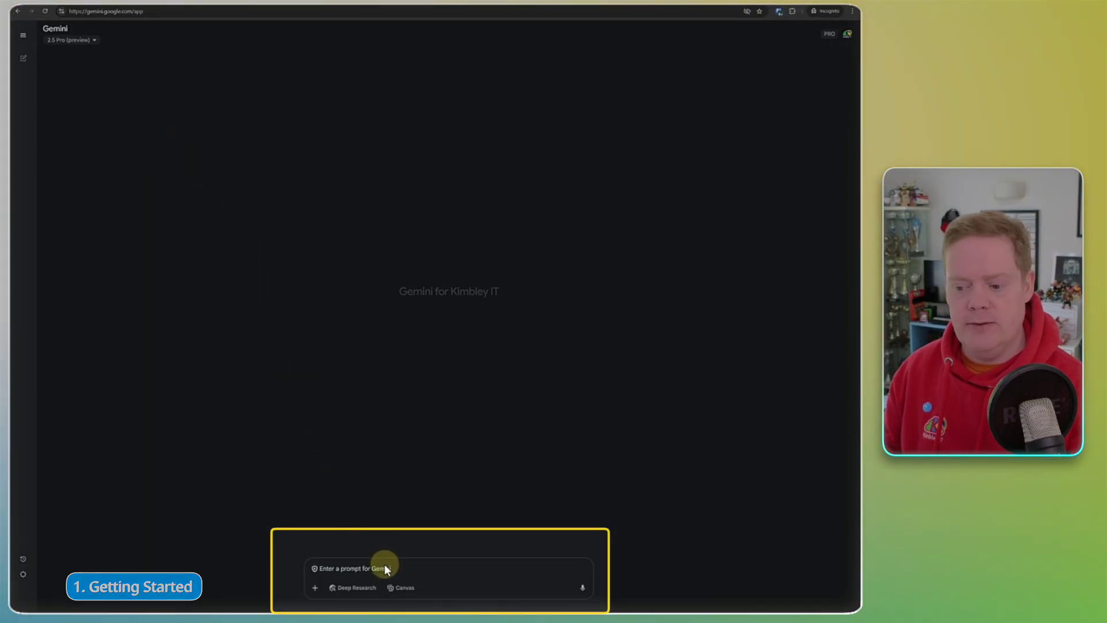
Step: Review the available models and connected apps, then keep 2.5 Pro (preview) in a new chat
left_click(94, 41)
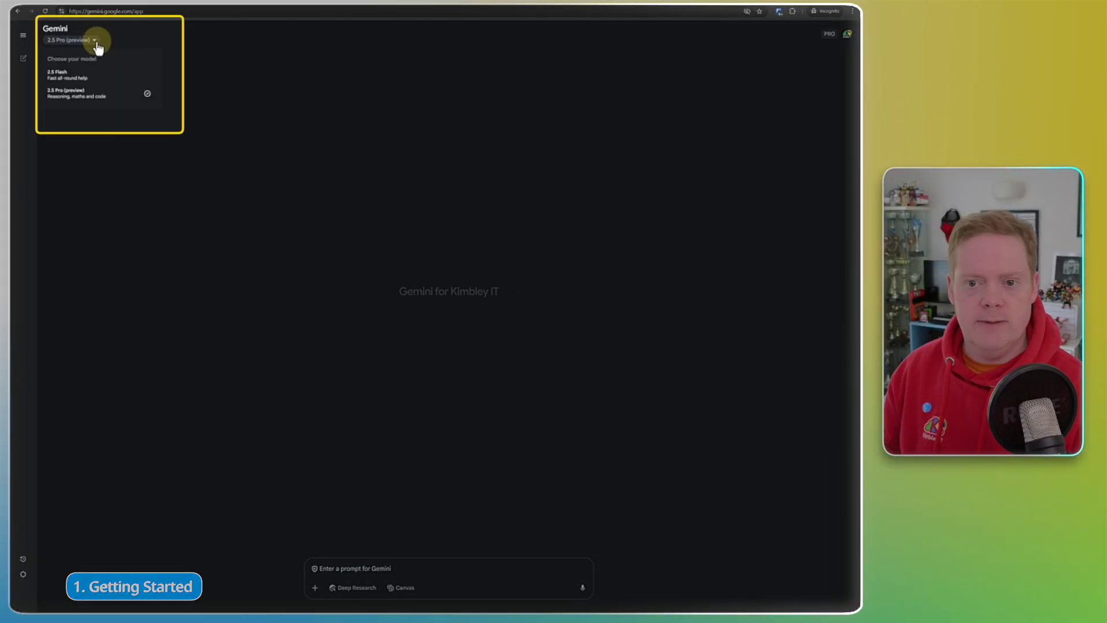
left_click(96, 42)
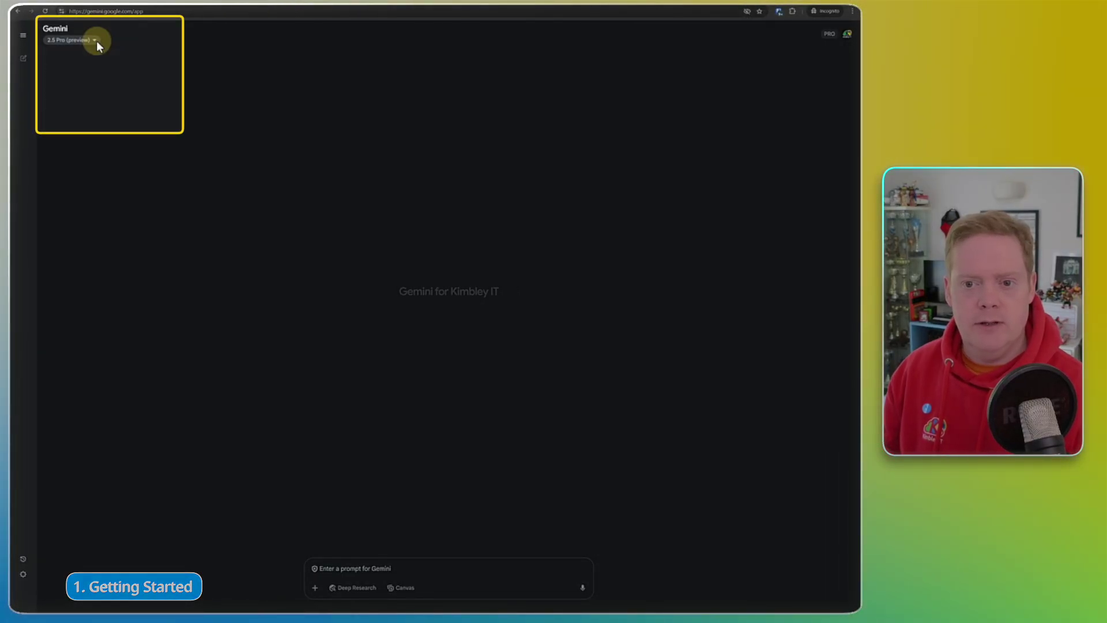
mouse_move(33, 198)
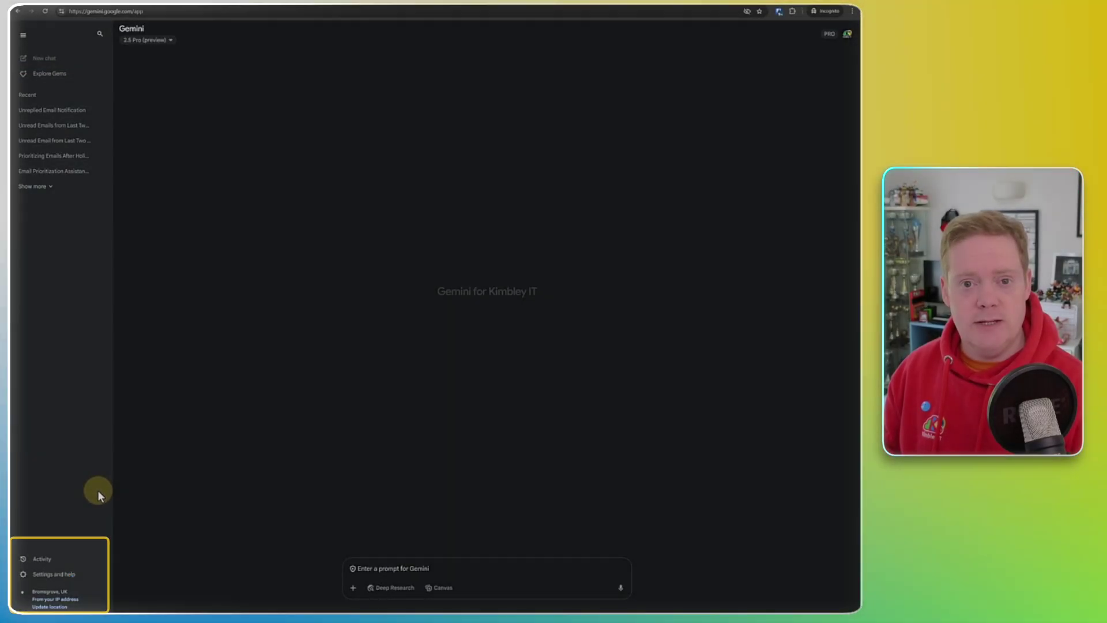
left_click(69, 574)
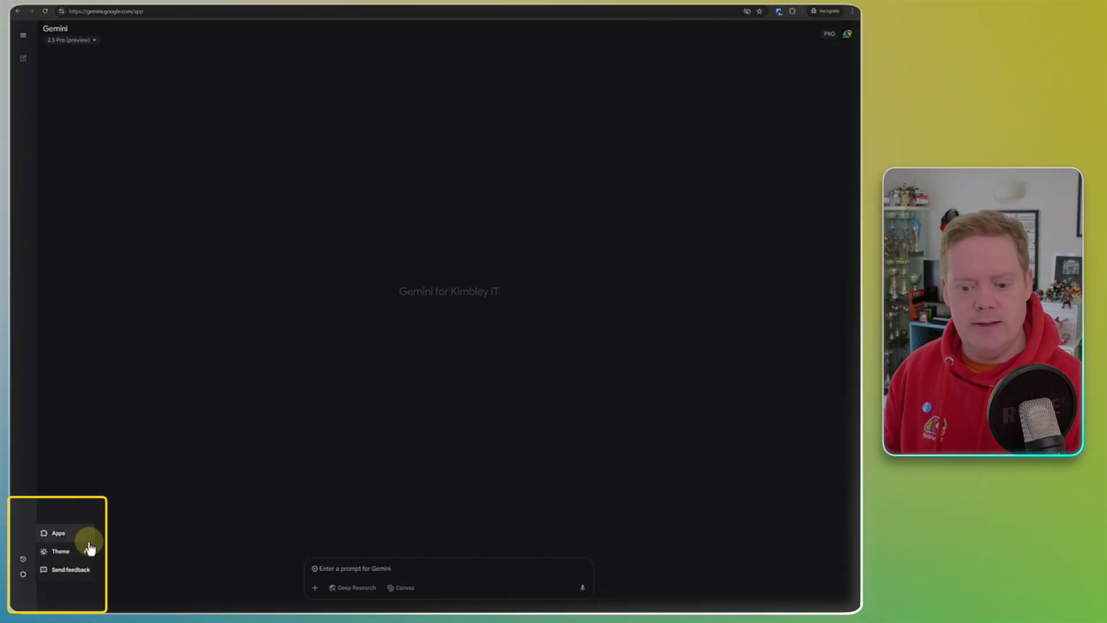
left_click(74, 538)
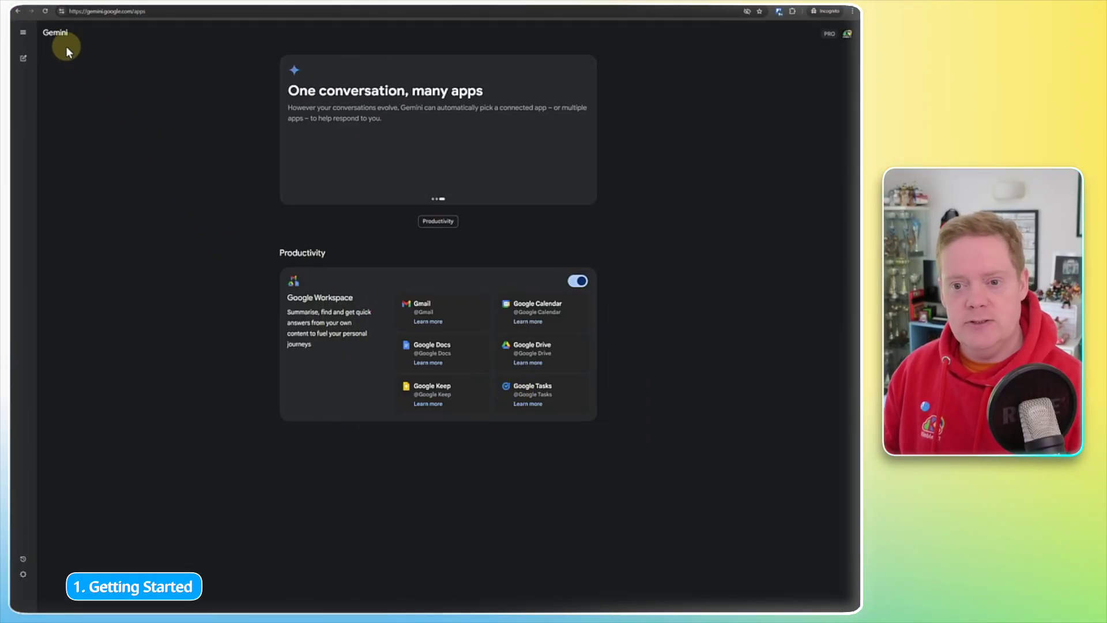
left_click(55, 32)
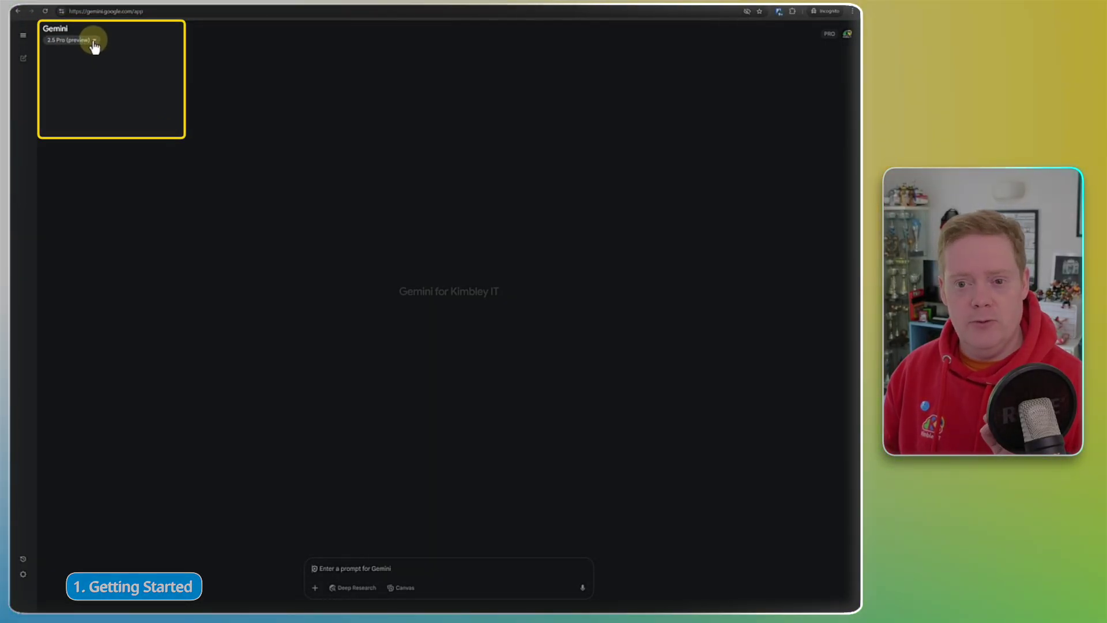
left_click(94, 40)
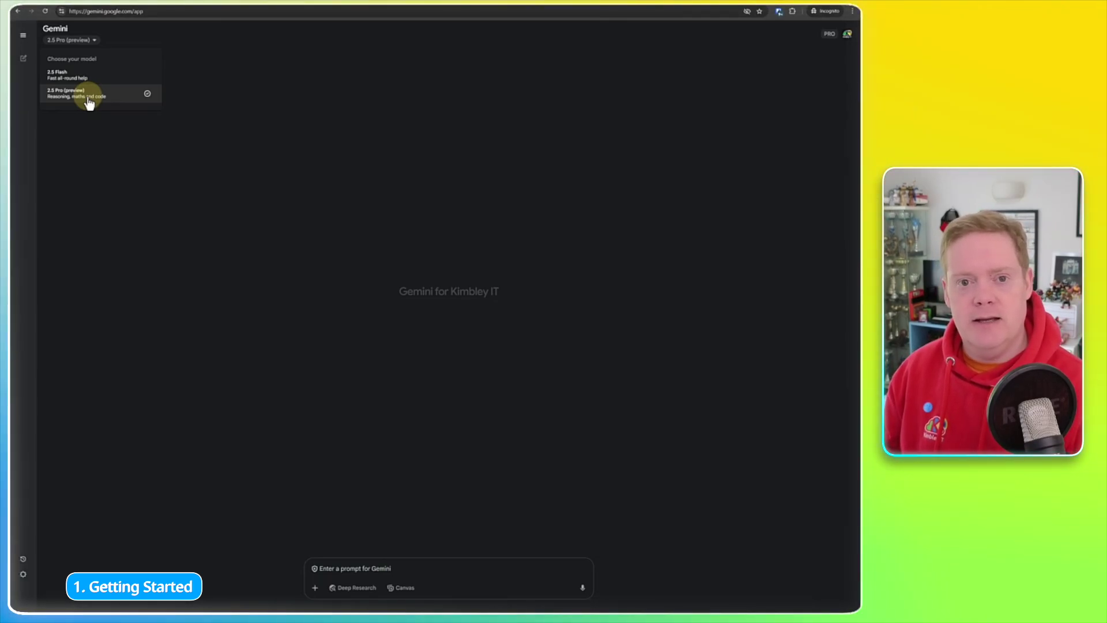
left_click(87, 99)
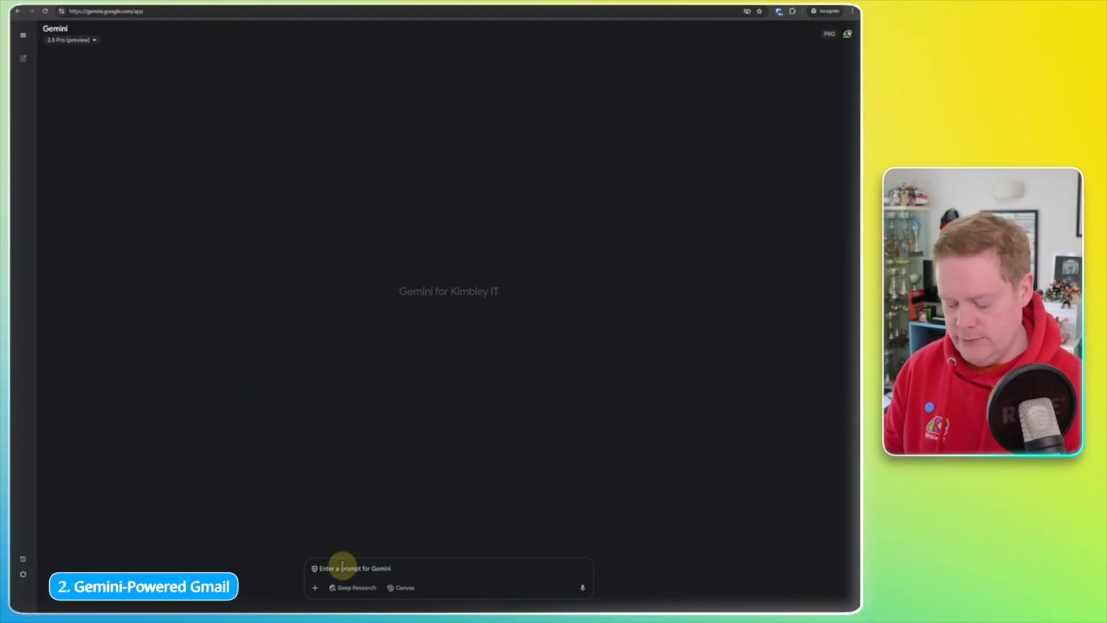
type("@")
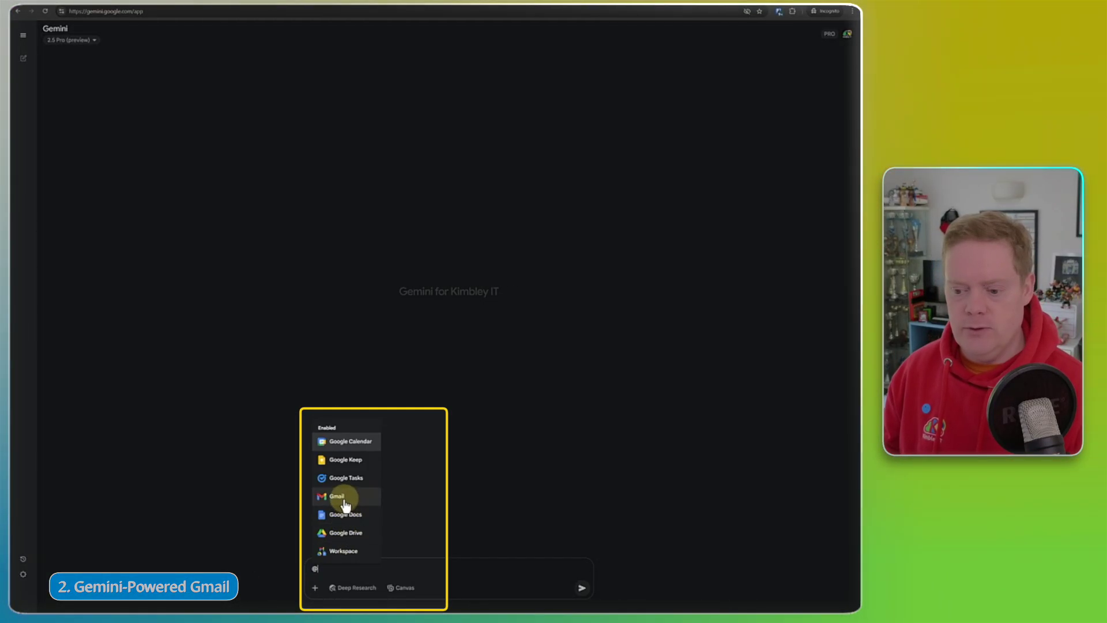
left_click(344, 501)
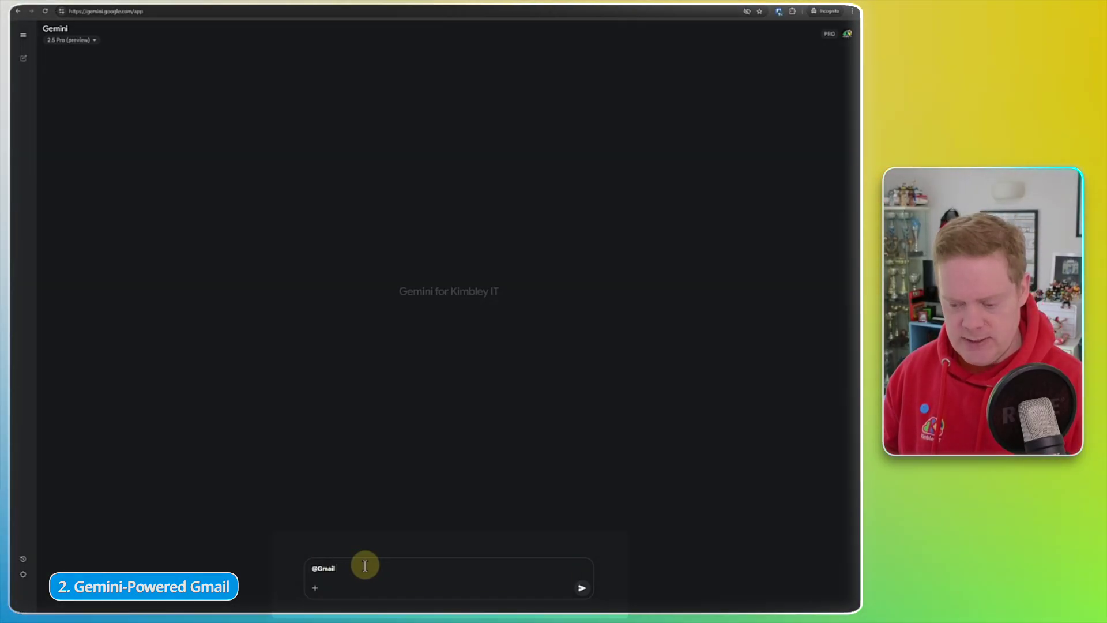
key("super+v")
left_click(363, 489)
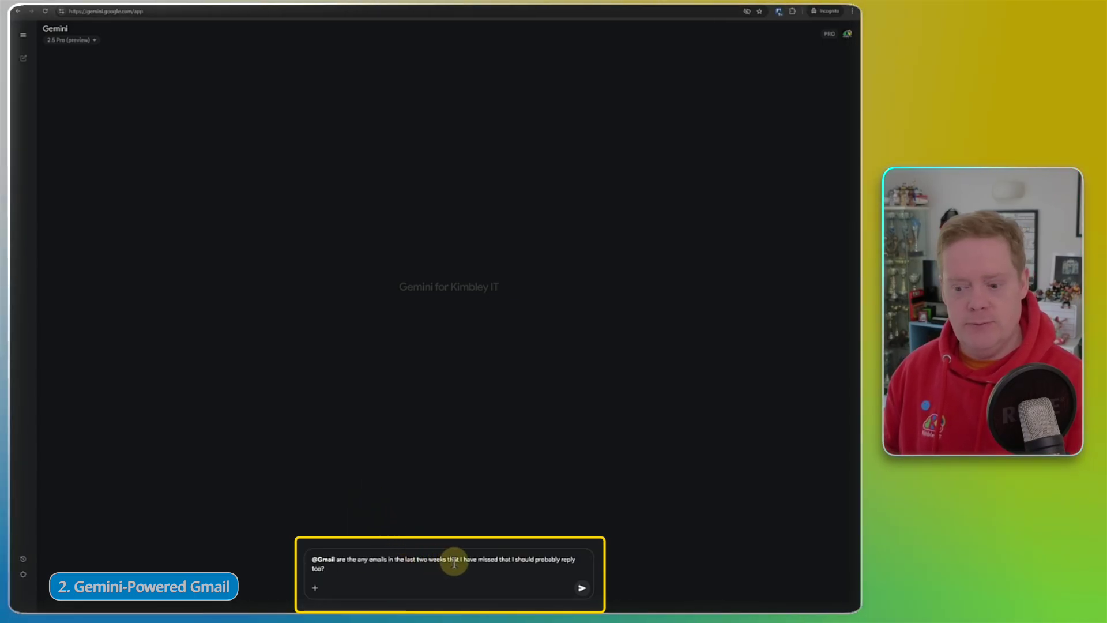
left_click(583, 588)
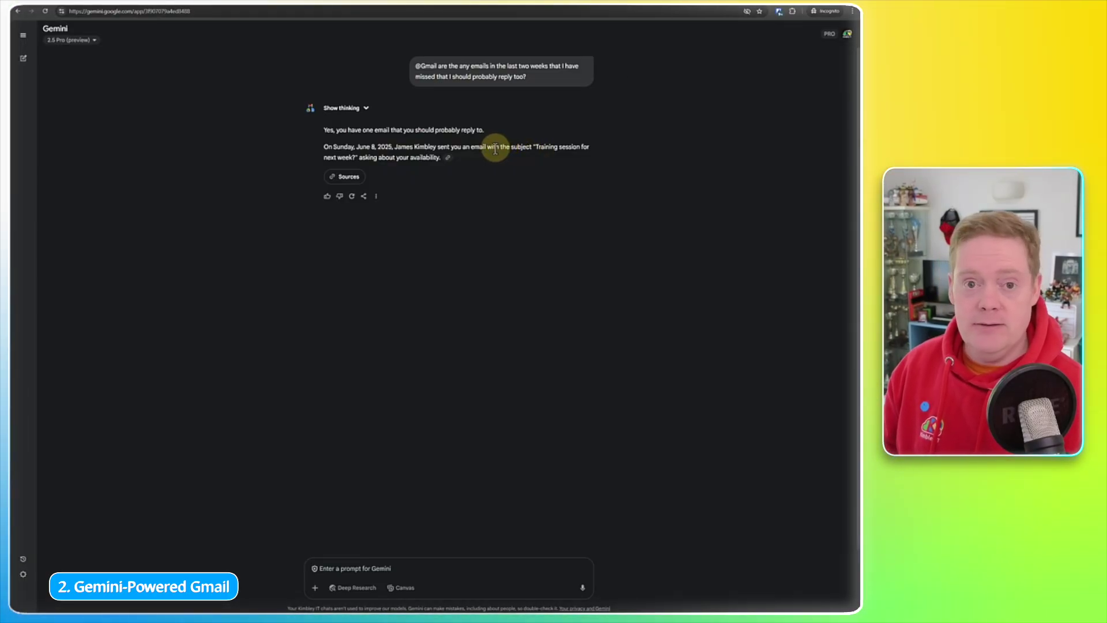
Step: Inspect the Gmail sources behind the 'Training session for next week?' answer, then close the sources panel
mouse_move(450, 159)
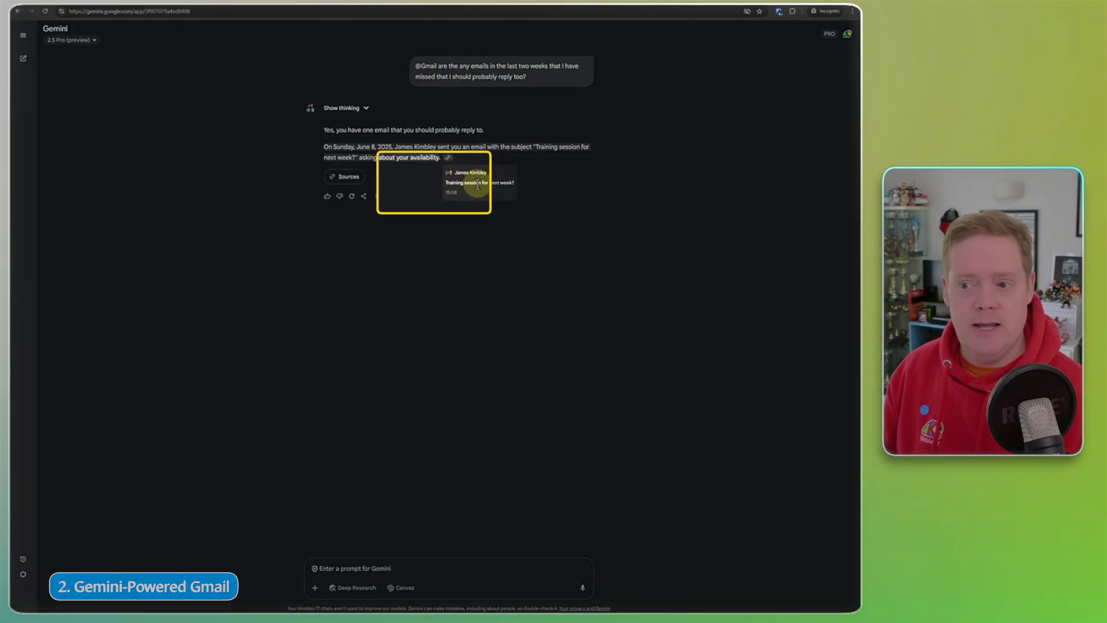
left_click(350, 179)
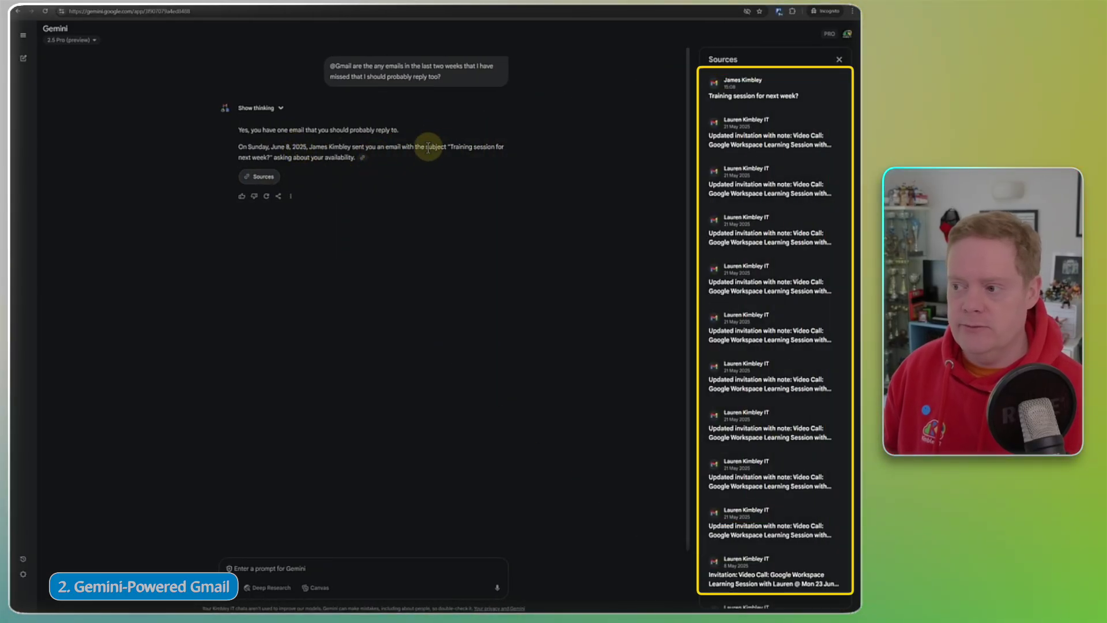
mouse_move(362, 161)
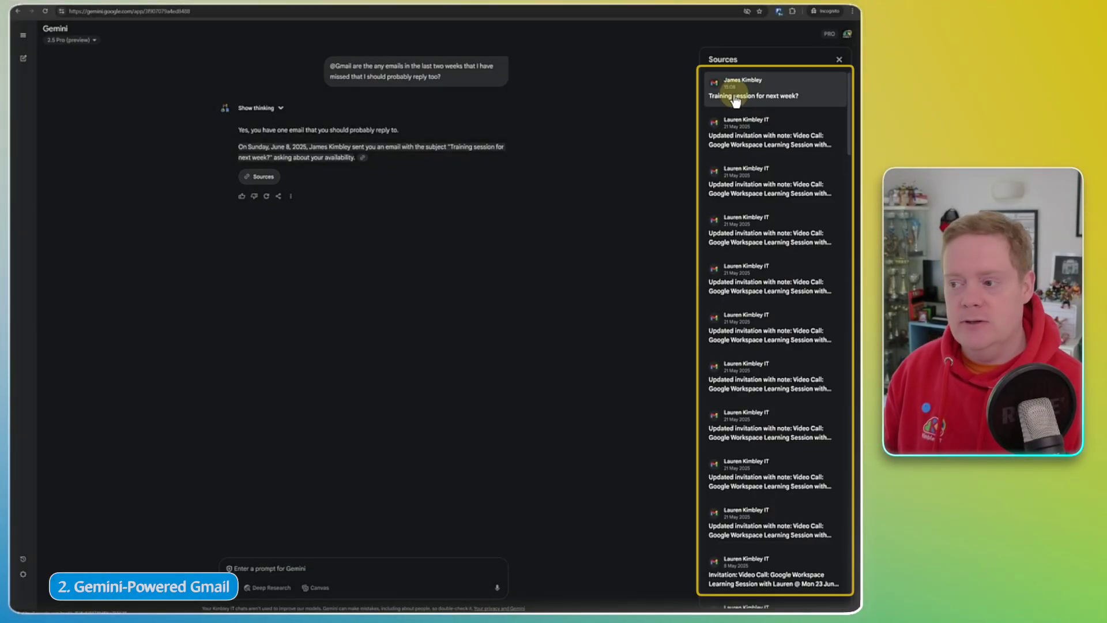
left_click(839, 60)
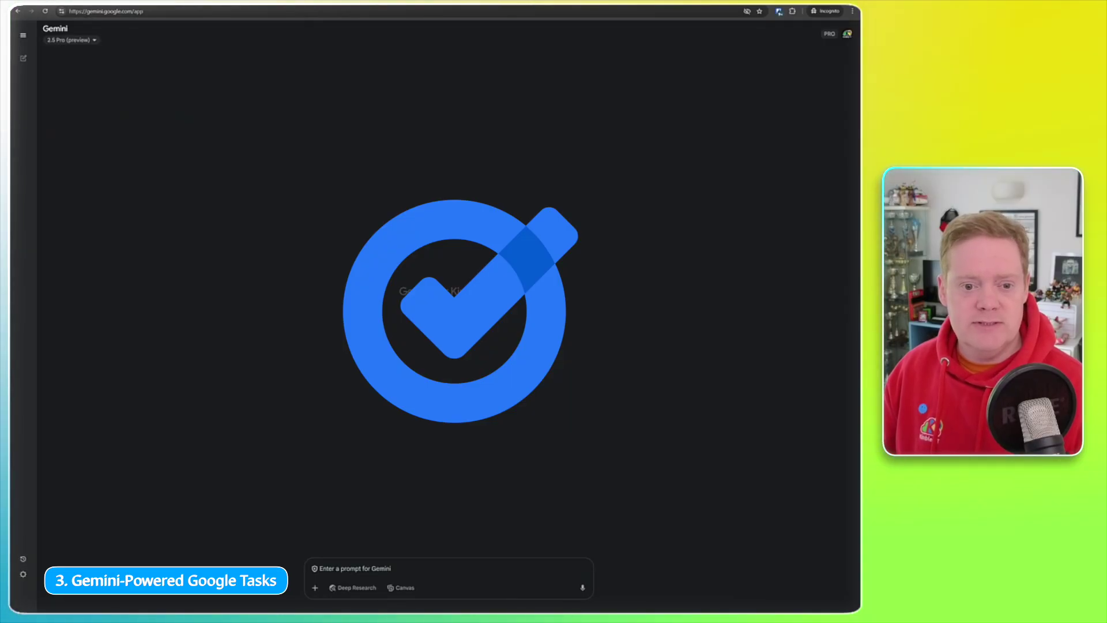
left_click(330, 567)
type("@")
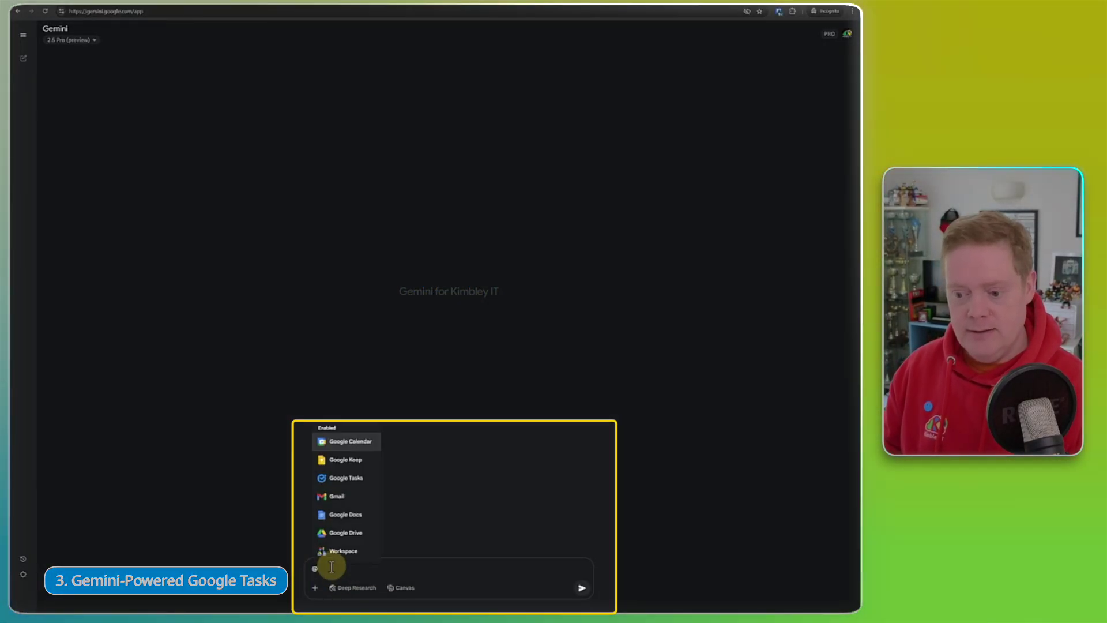
left_click(341, 481)
type("remind me to call my the accountant at 4pm.")
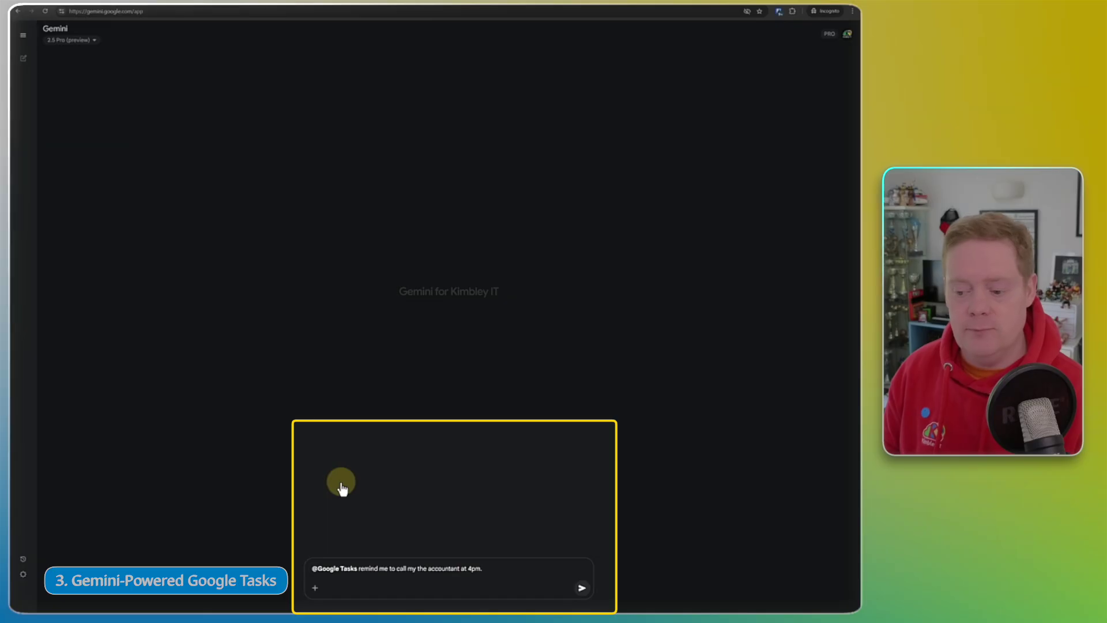
left_click(582, 589)
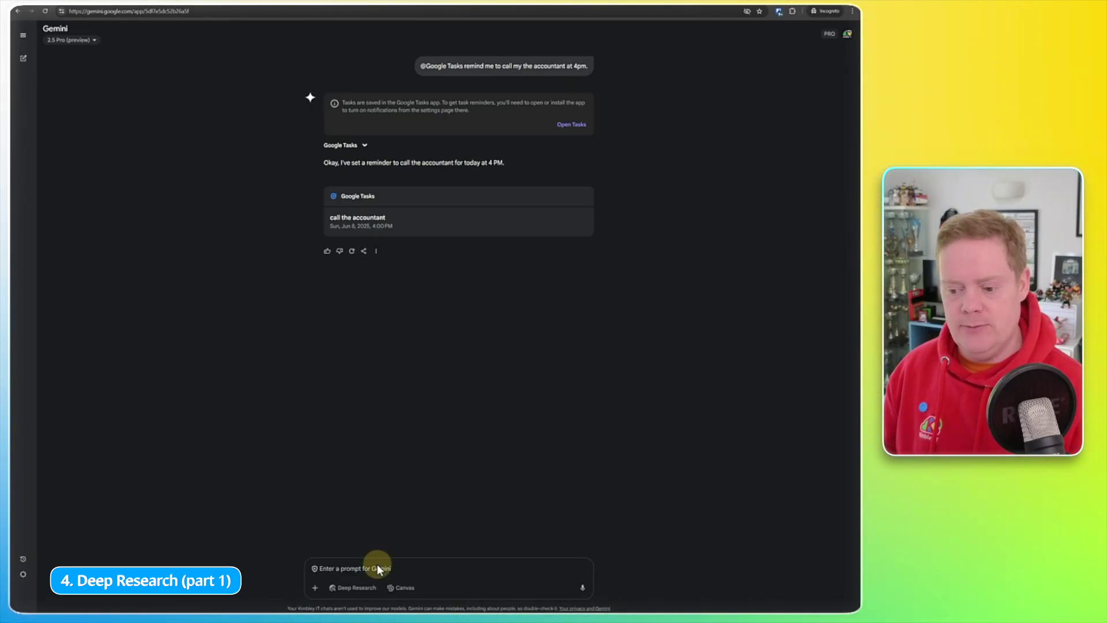
Step: In a new chat, send the pasted Panda Cola UK Gen Z marketing prompt with Deep Research on
left_click(29, 68)
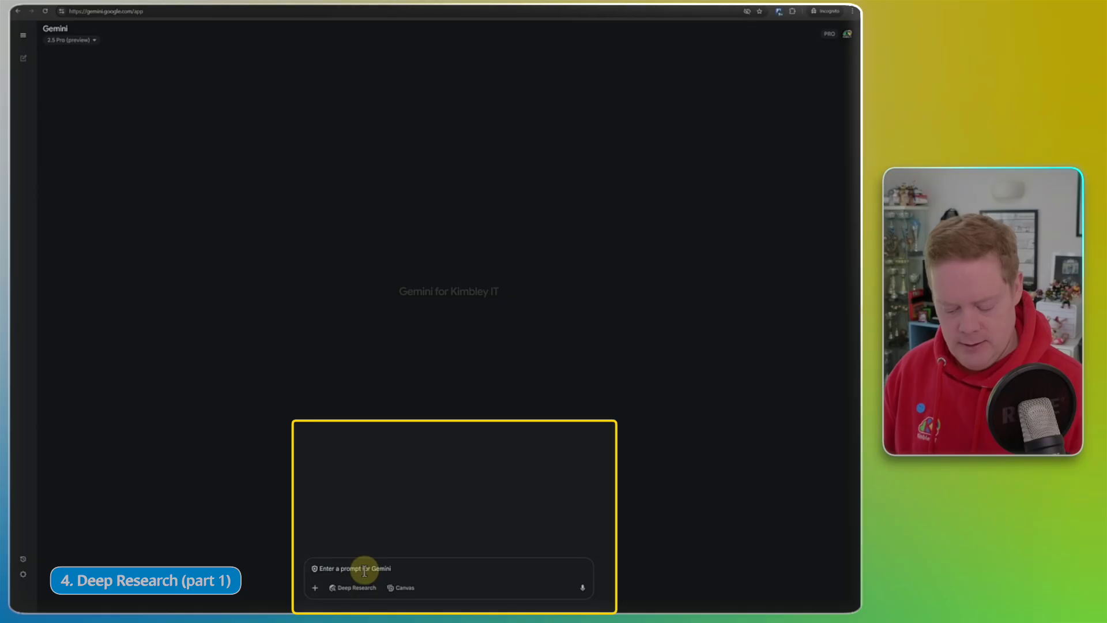
key("super+v")
left_click(364, 484)
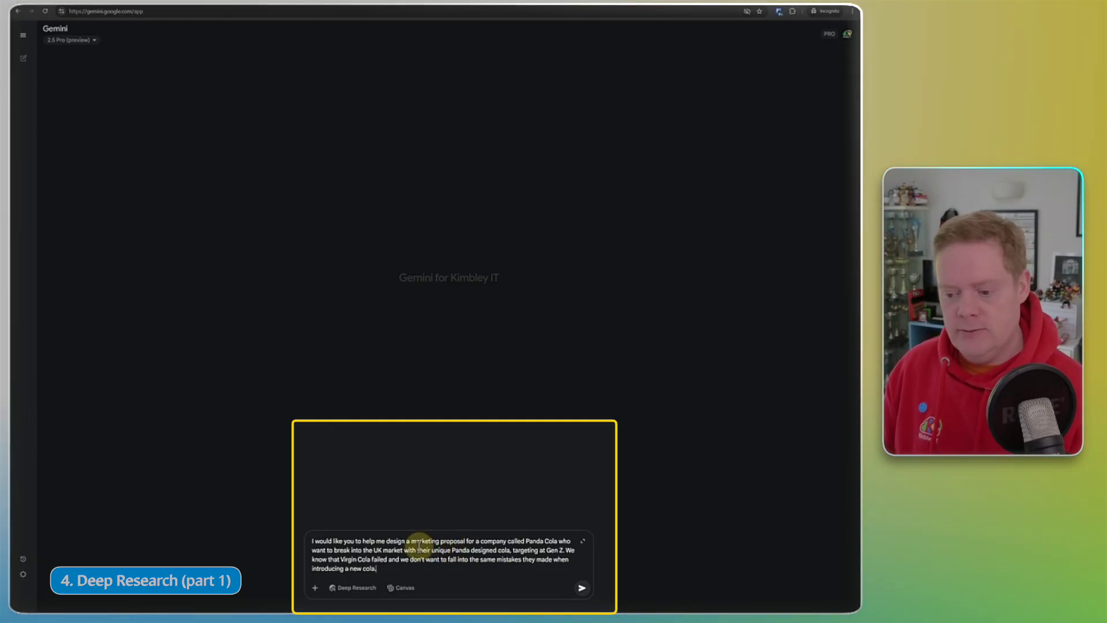
left_click(356, 588)
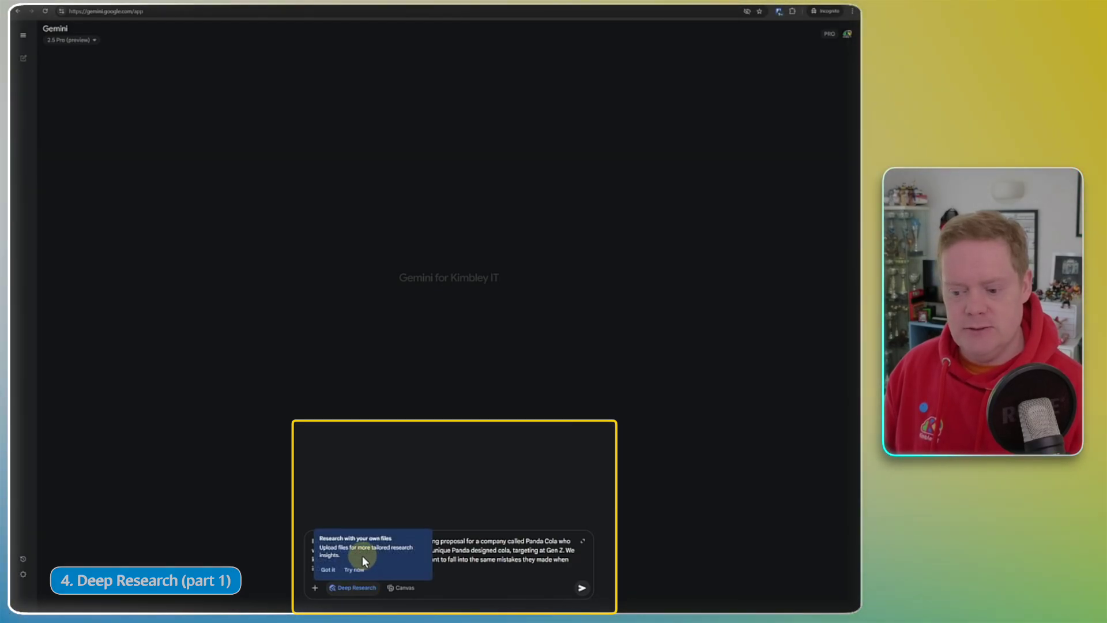
left_click(328, 570)
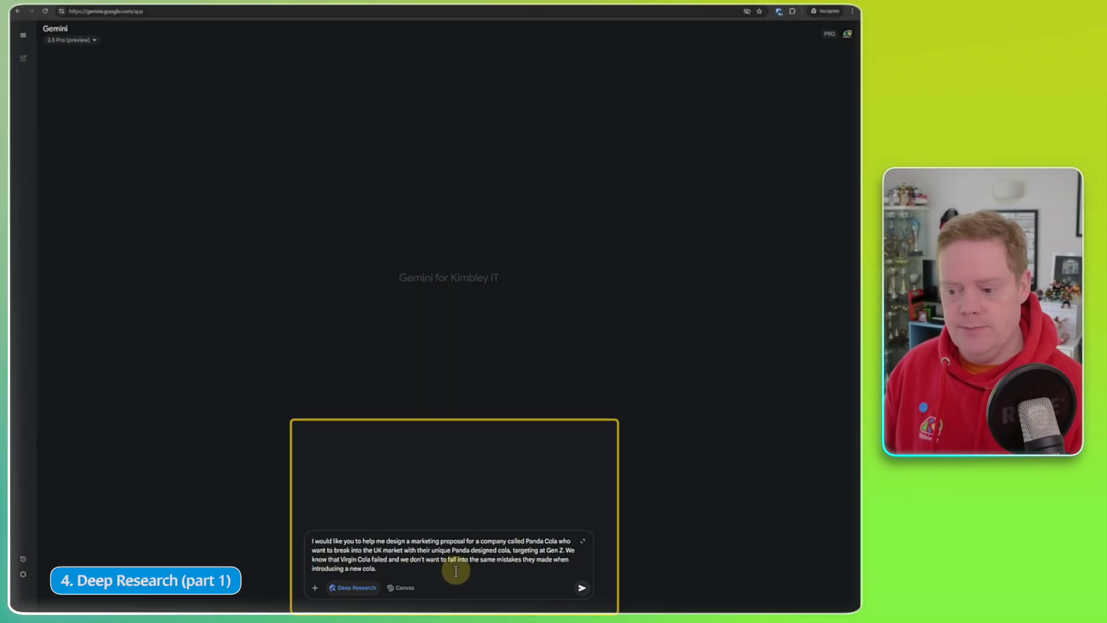
left_click(581, 589)
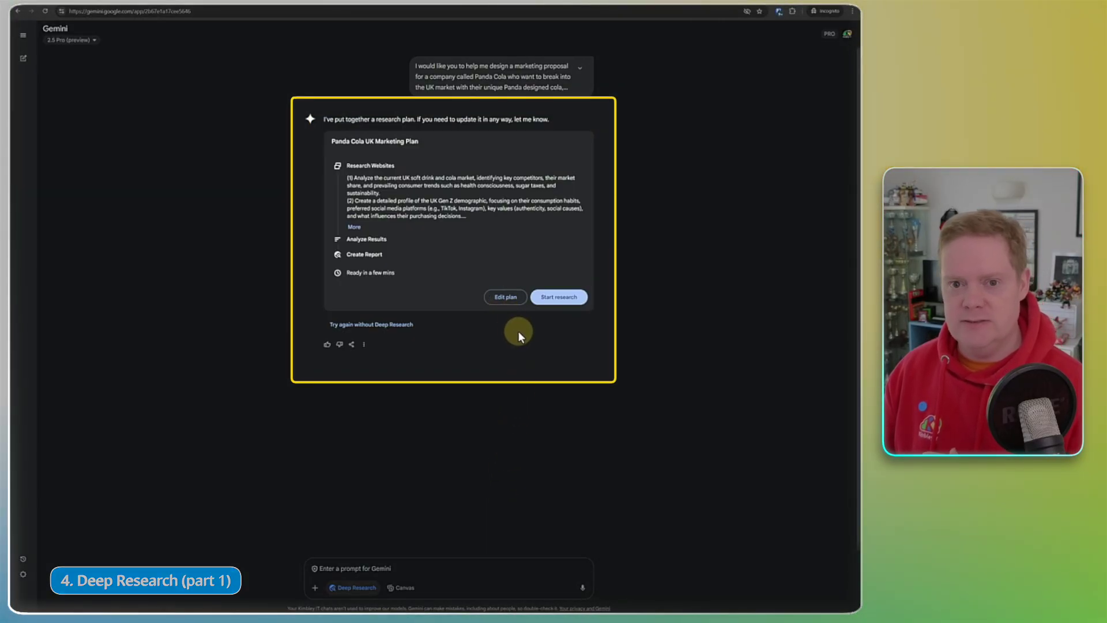
Step: Approve the Panda Cola UK Marketing Plan and start the research
left_click(563, 299)
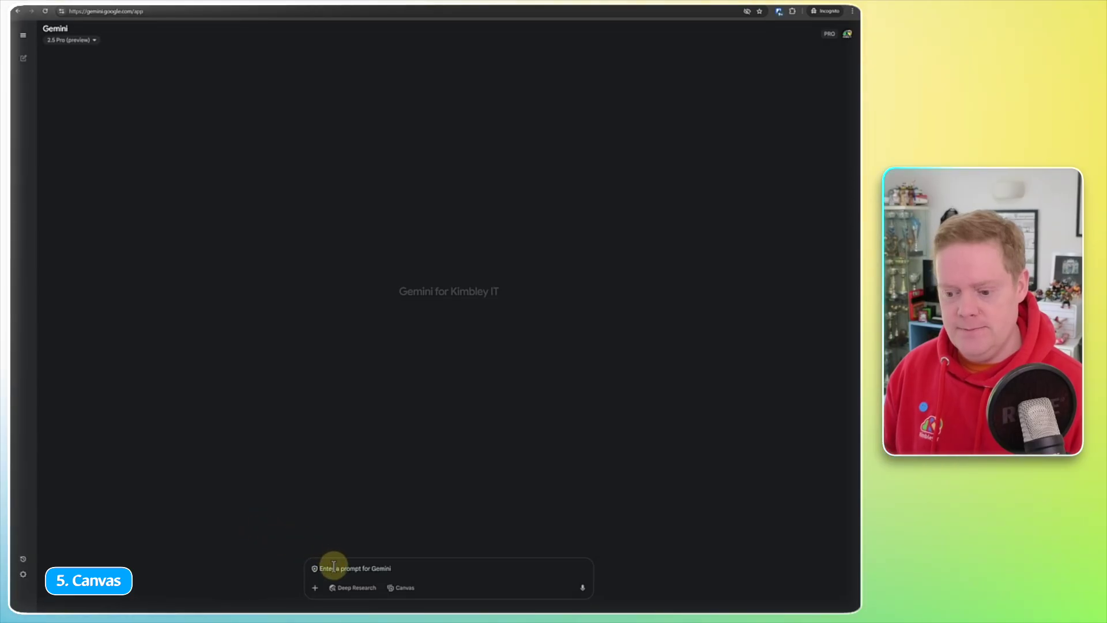
Step: Paste and send the question about Micro Machines and their fast-talking advert presenter
type("What happened to micro machines why are they no longer a popular kids toy in the UK? Are they popular anywhere else in the world? And what happened to the person who appeared in their adverts who could speak really fast!")
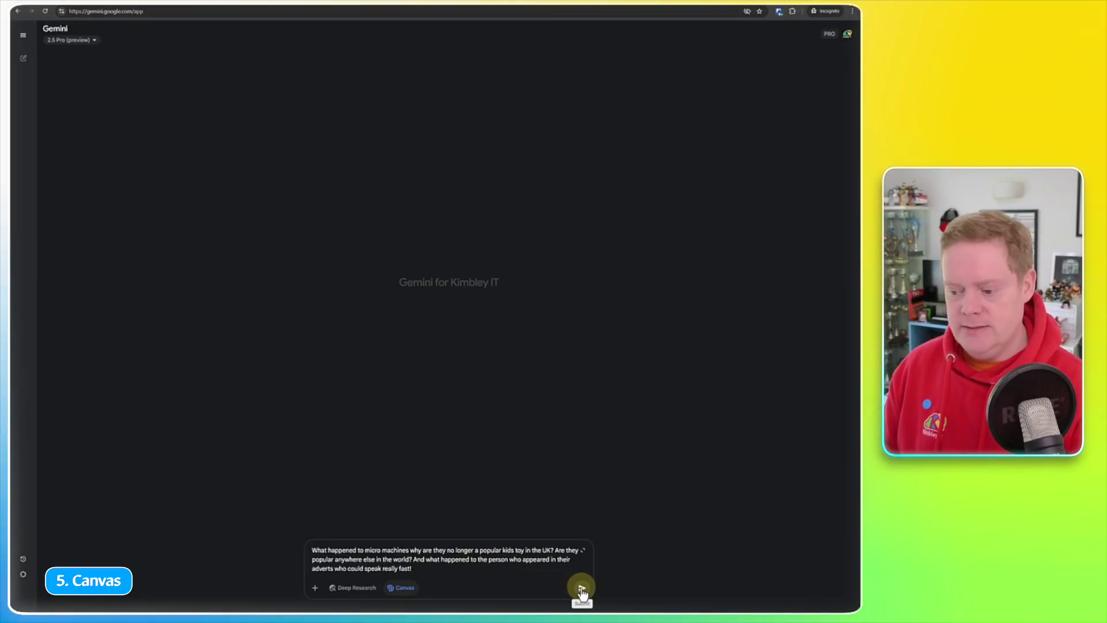
left_click(581, 589)
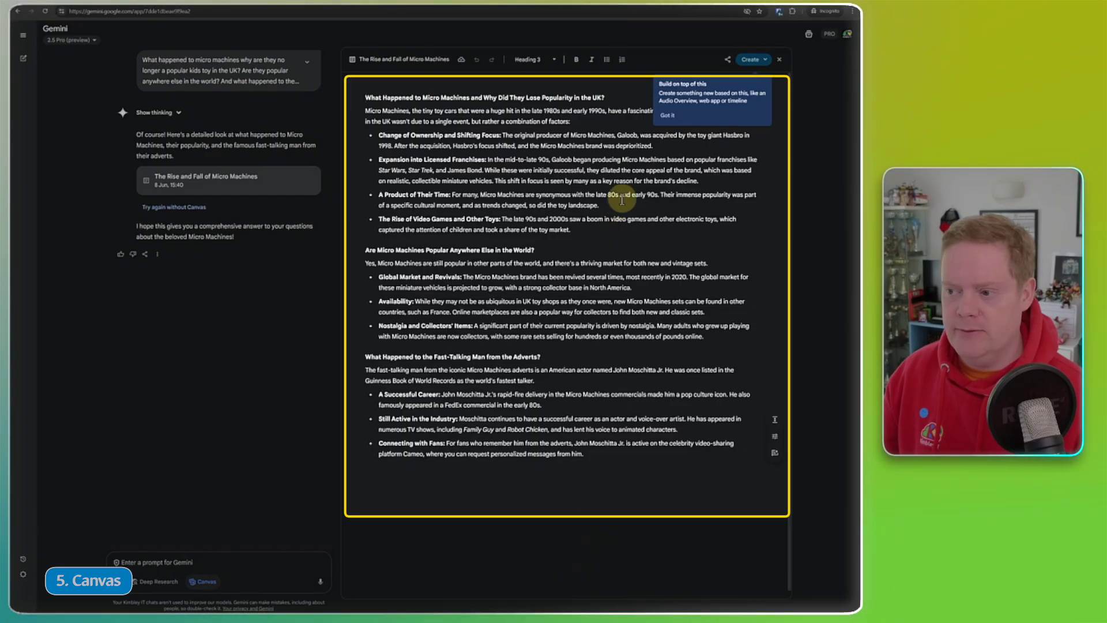
Step: Dismiss the 'Build on top of this' tip and type the blog-post-with-paragraphs follow-up request
left_click(668, 116)
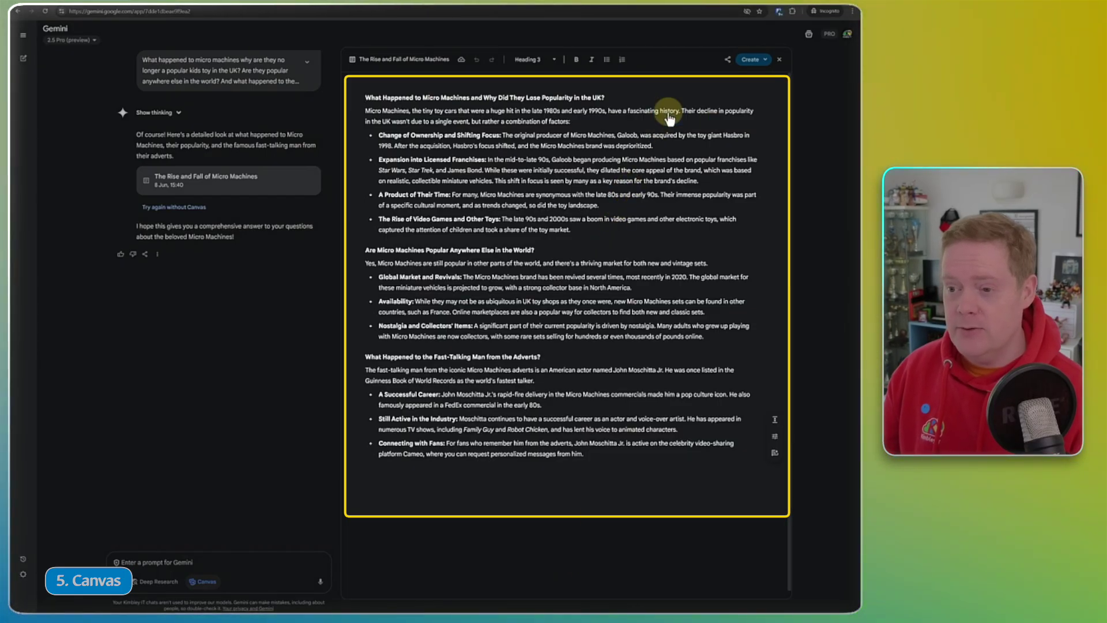
left_click(203, 565)
type("Let make this into a blog post, with a nice layout and paragraphs not just text.")
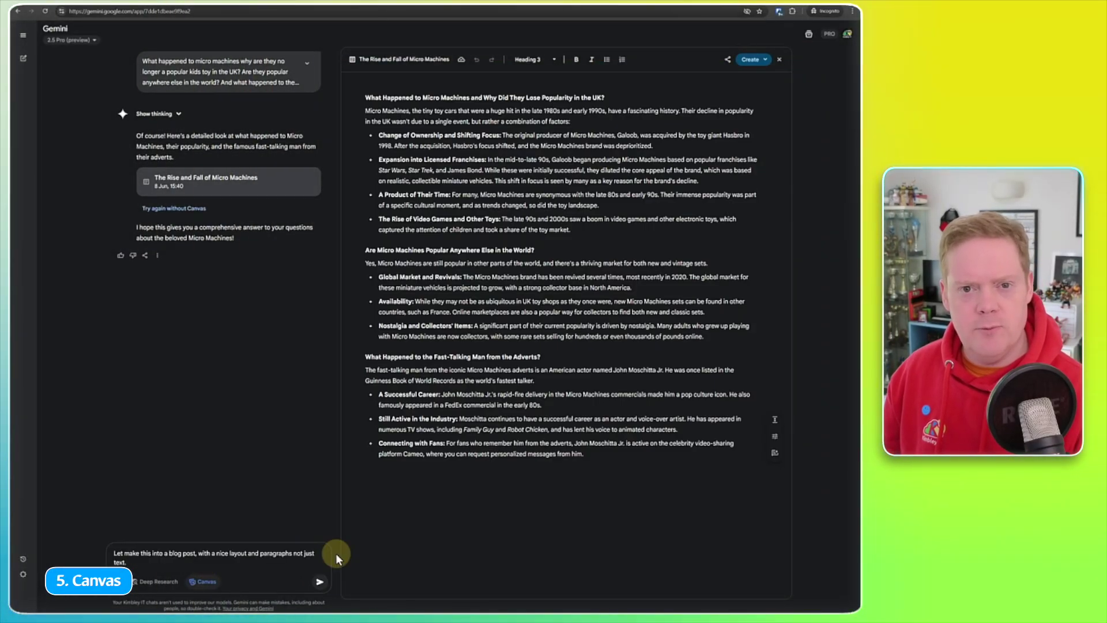
Step: Submit the request to turn the Micro Machines canvas into a nicely laid-out blog post
left_click(320, 583)
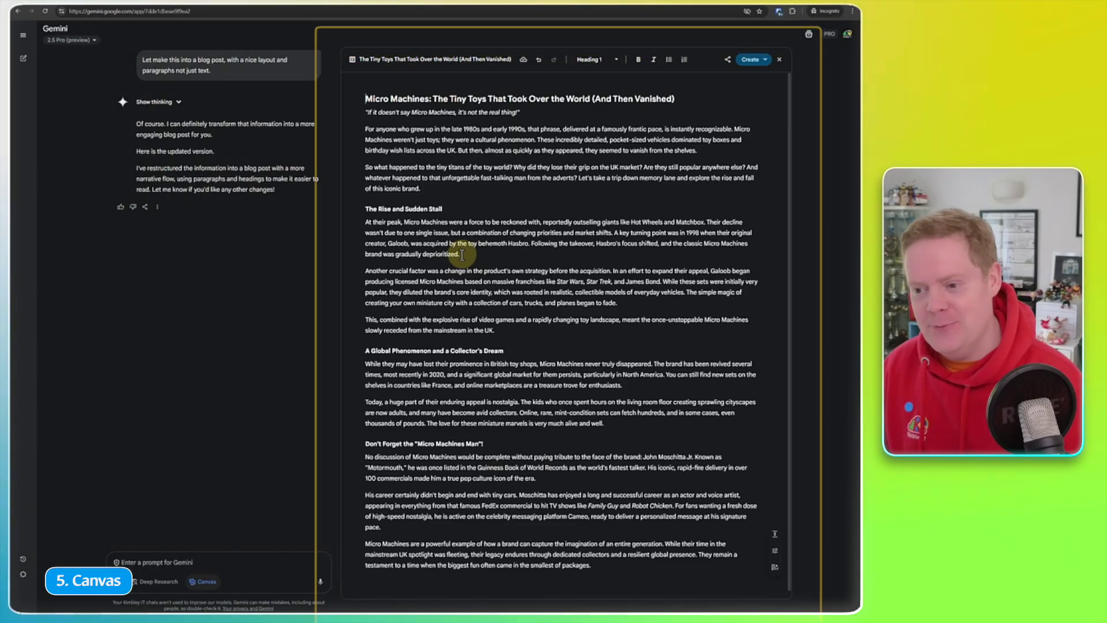
Step: Select the 'At their peak' paragraph and ask Gemini to 'Change this to UK English'
left_click_drag(461, 254, 365, 224)
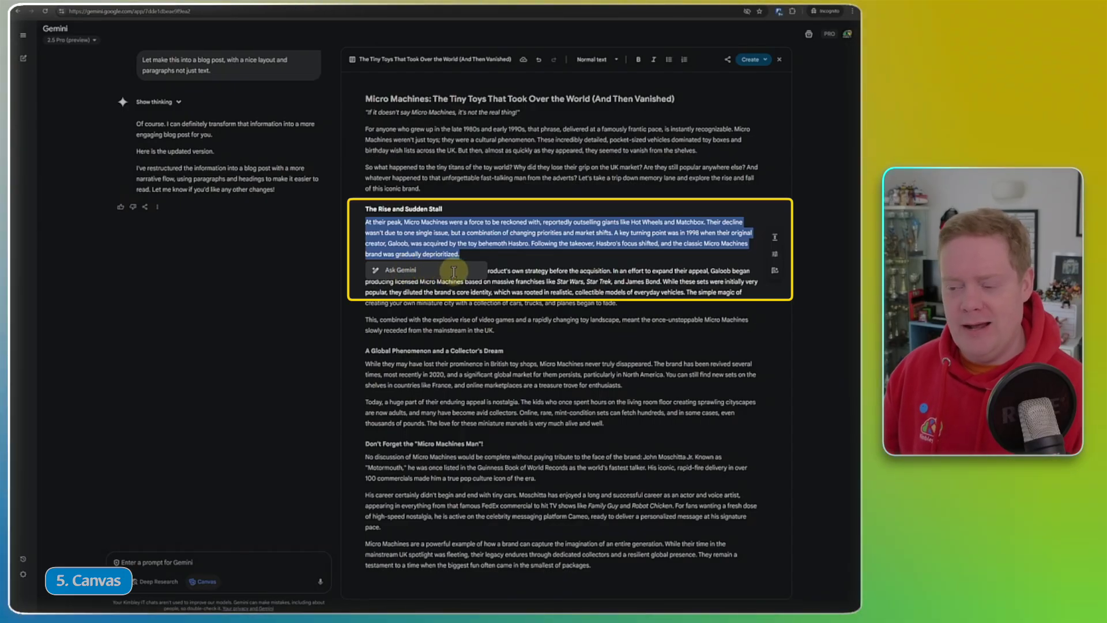
left_click(473, 253)
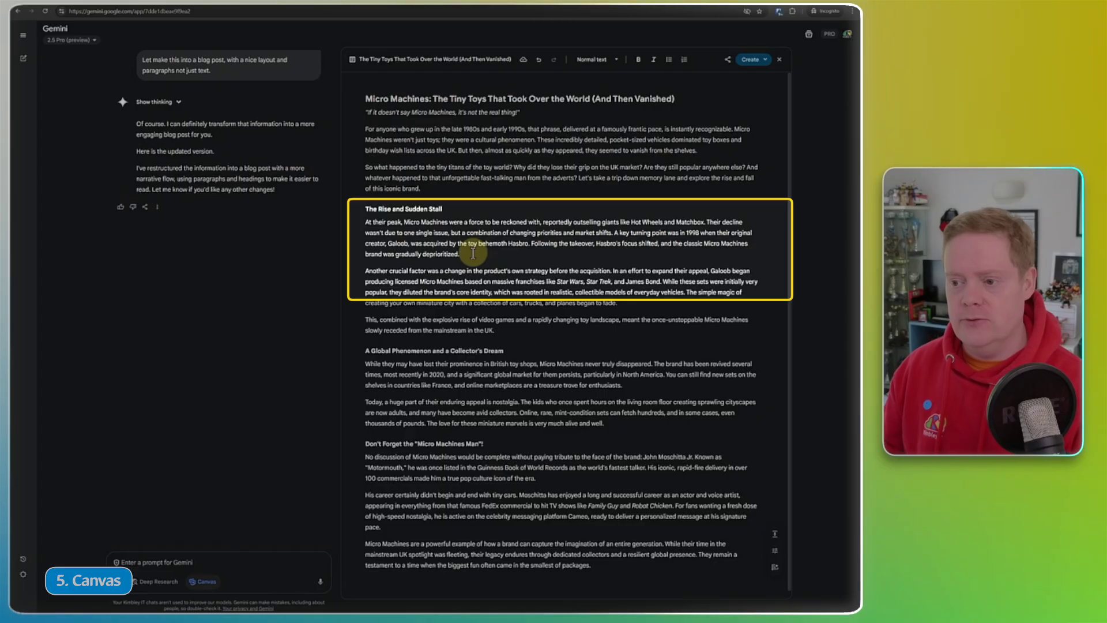
left_click_drag(473, 254, 367, 227)
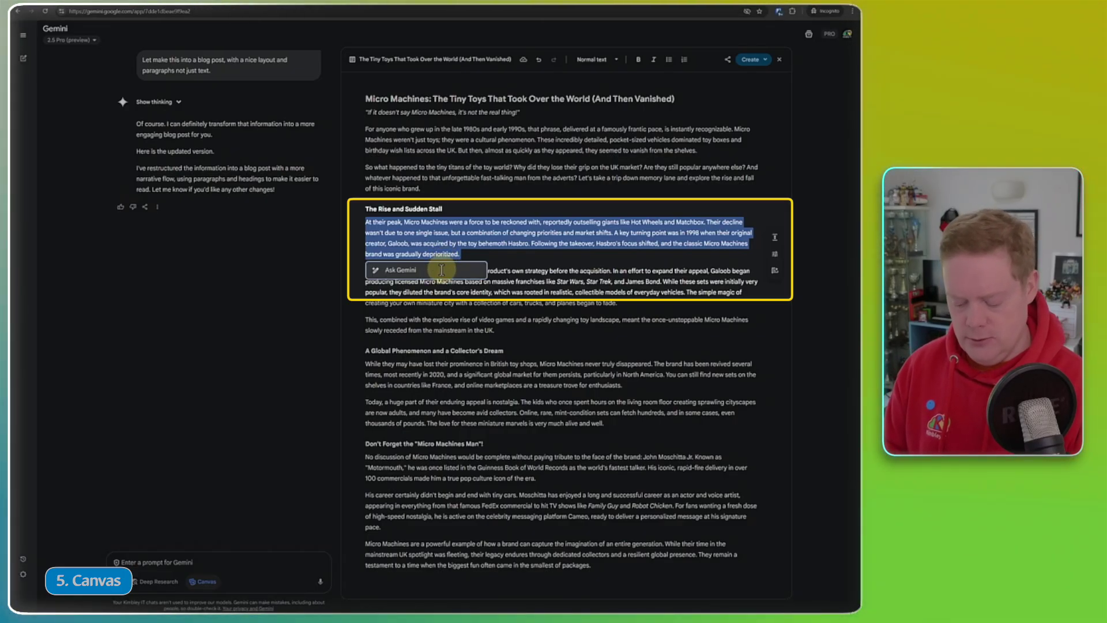
type("Change this to UK Englis")
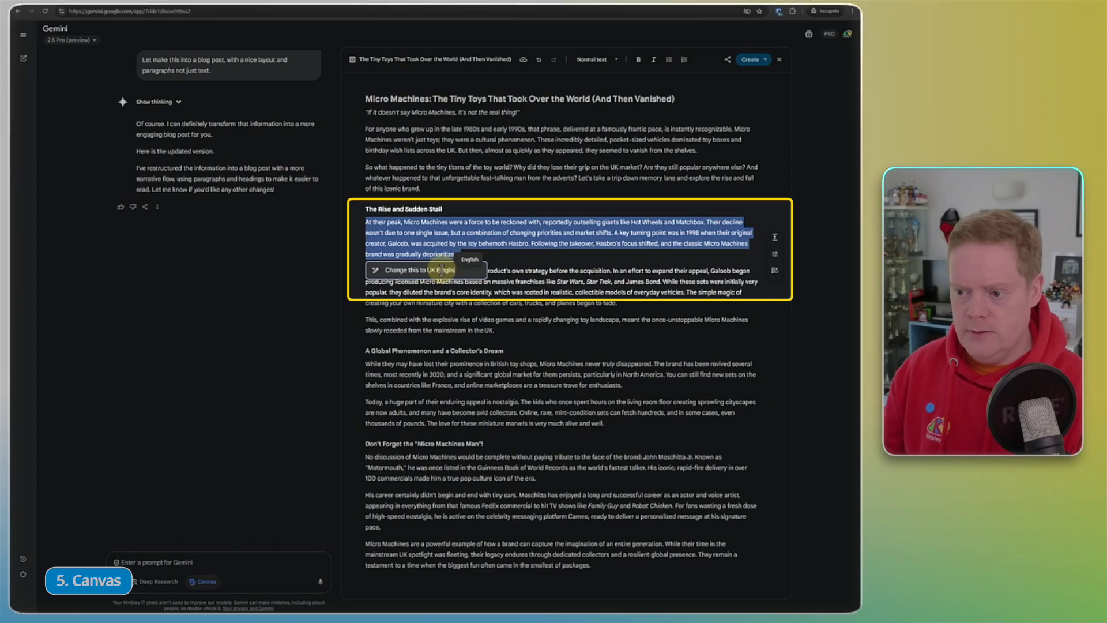
type("h")
key("Return")
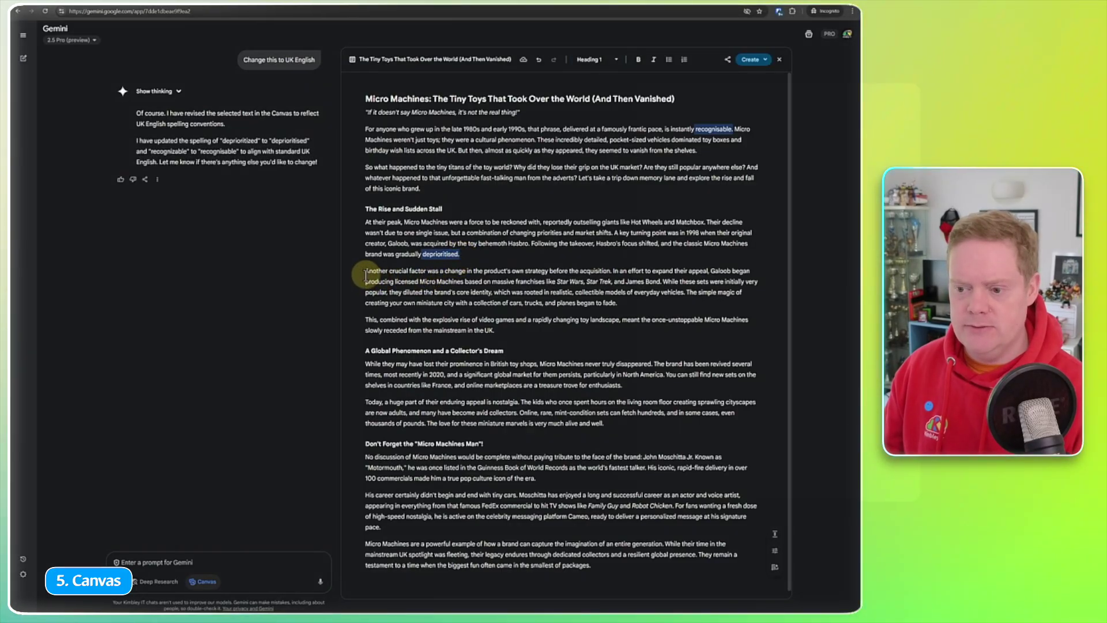
Step: Select the 'Another crucial factor' paragraph, try lengthening it, then request suggested edits
left_click_drag(365, 272, 619, 302)
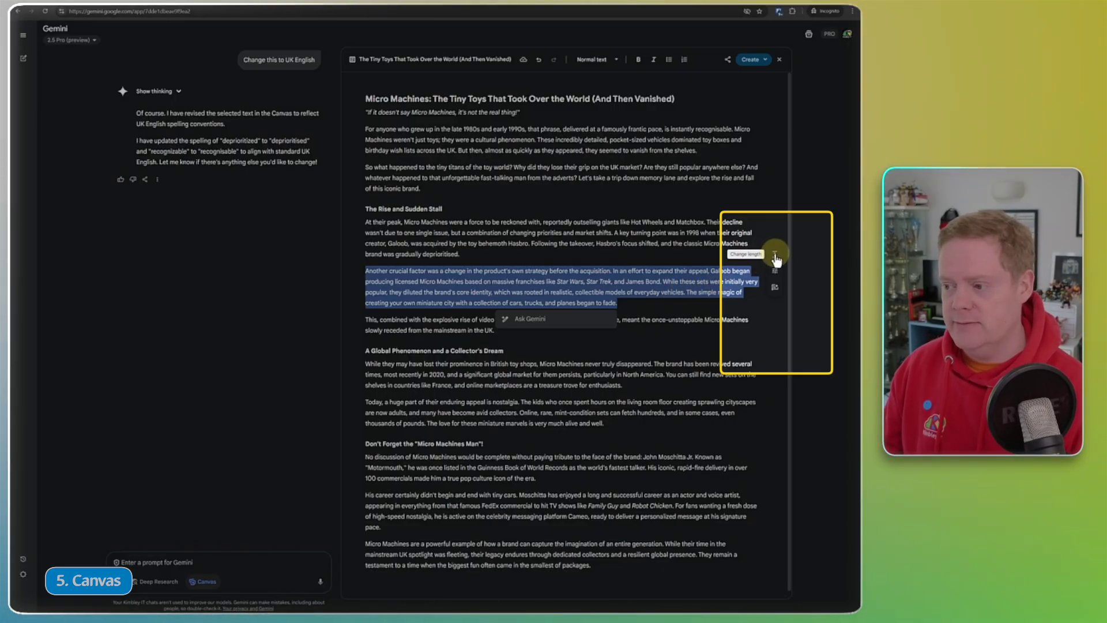
left_click(776, 258)
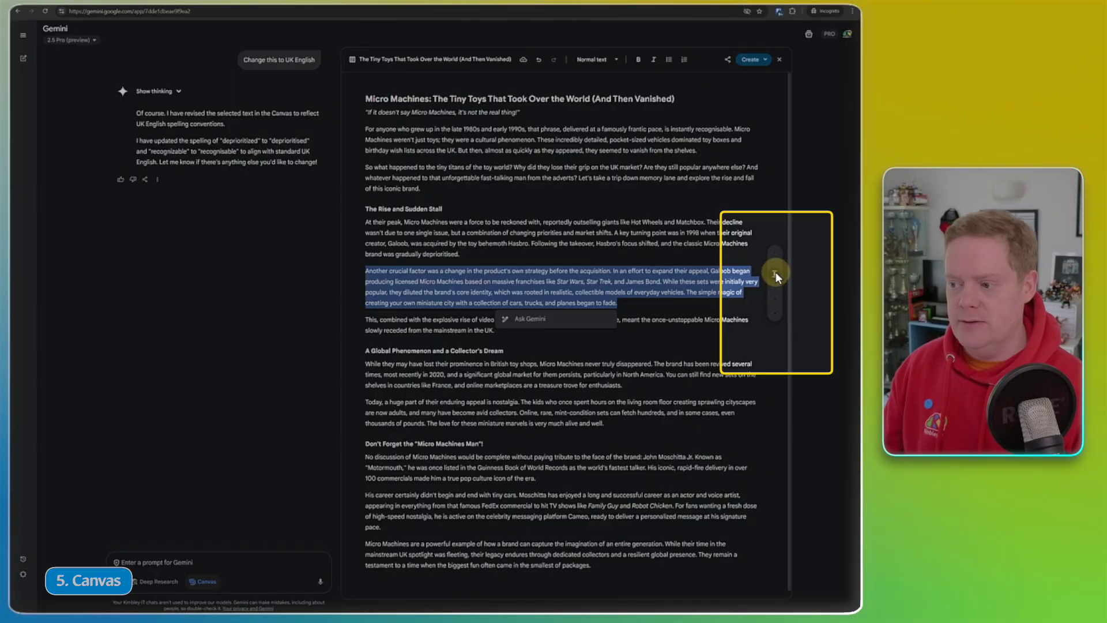
mouse_move(777, 271)
left_mouse_down()
mouse_move(776, 254)
mouse_move(774, 309)
mouse_move(777, 285)
left_mouse_up()
left_click(735, 293)
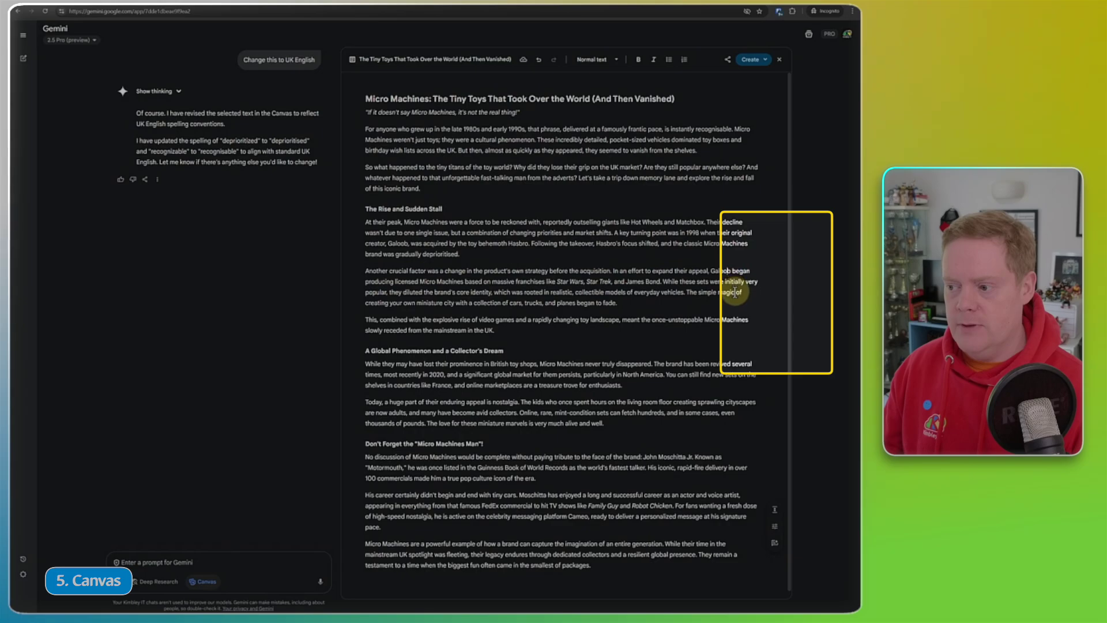
left_click_drag(619, 304, 350, 269)
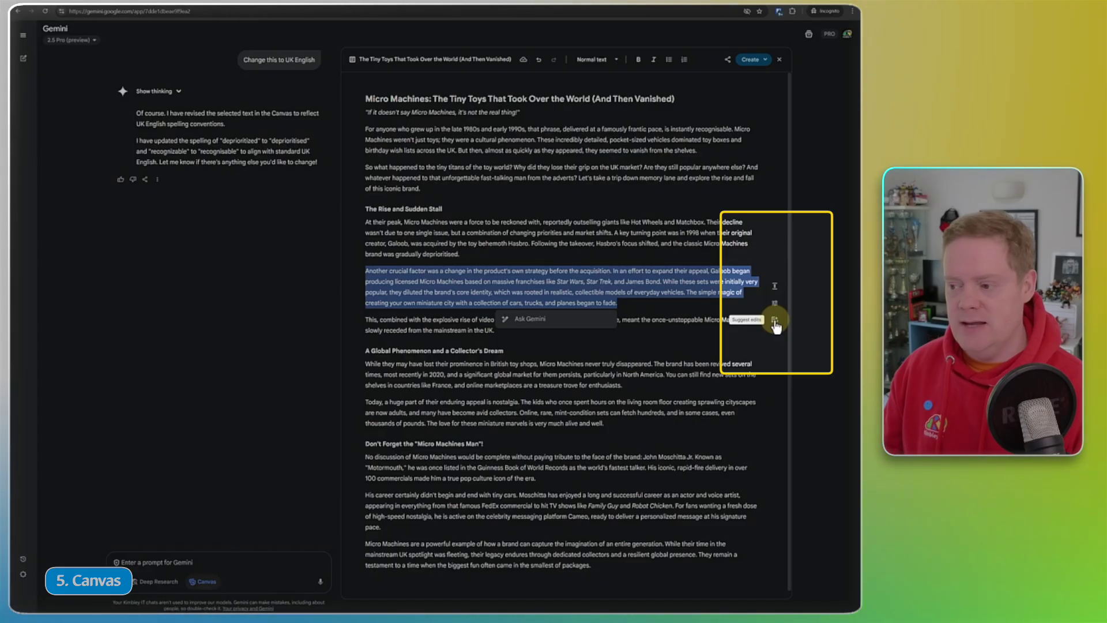
left_click(775, 321)
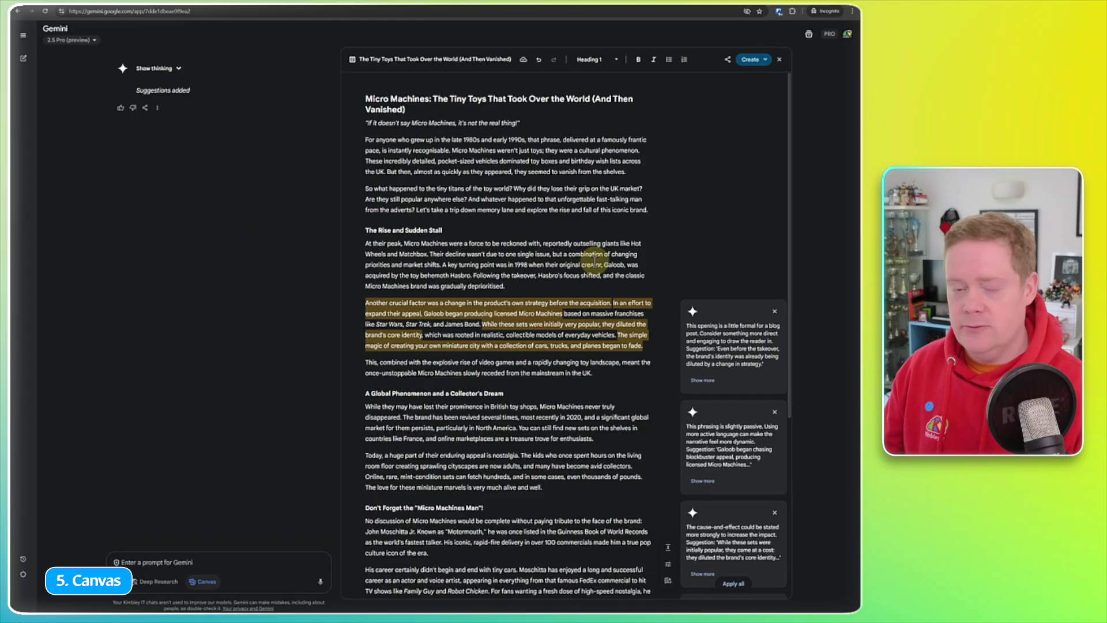
Step: Accept the active-phrasing suggestion and all remaining edits so the paragraph opens 'Even before the takeover'
scroll(595, 260, "down", 2)
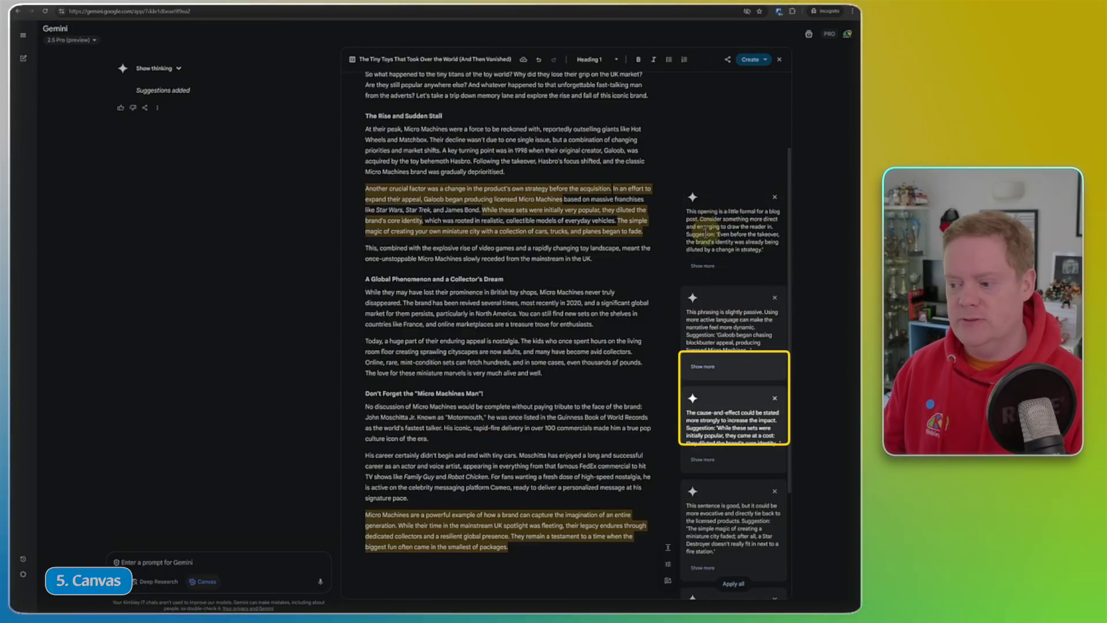
scroll(732, 383, "down", 2)
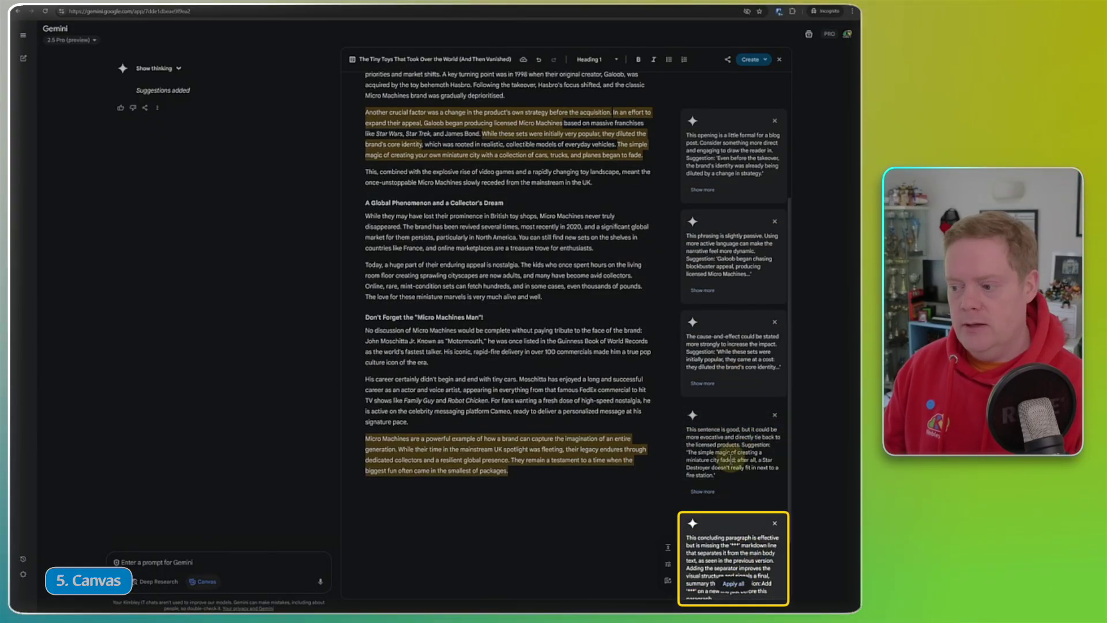
scroll(735, 369, "up", 2)
left_click(731, 301)
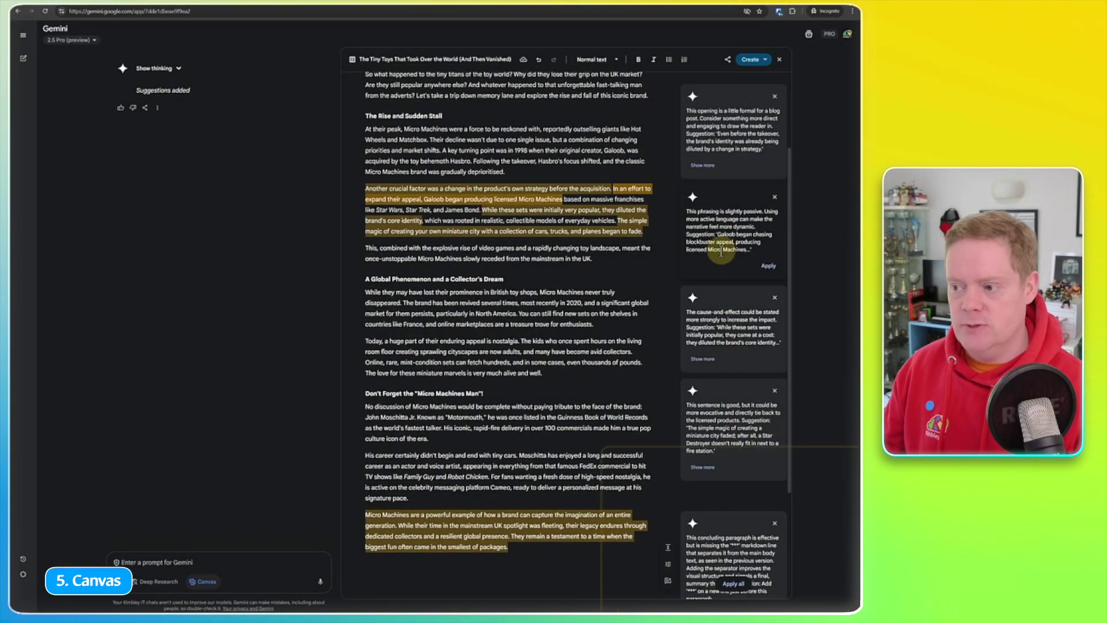
left_click(767, 267)
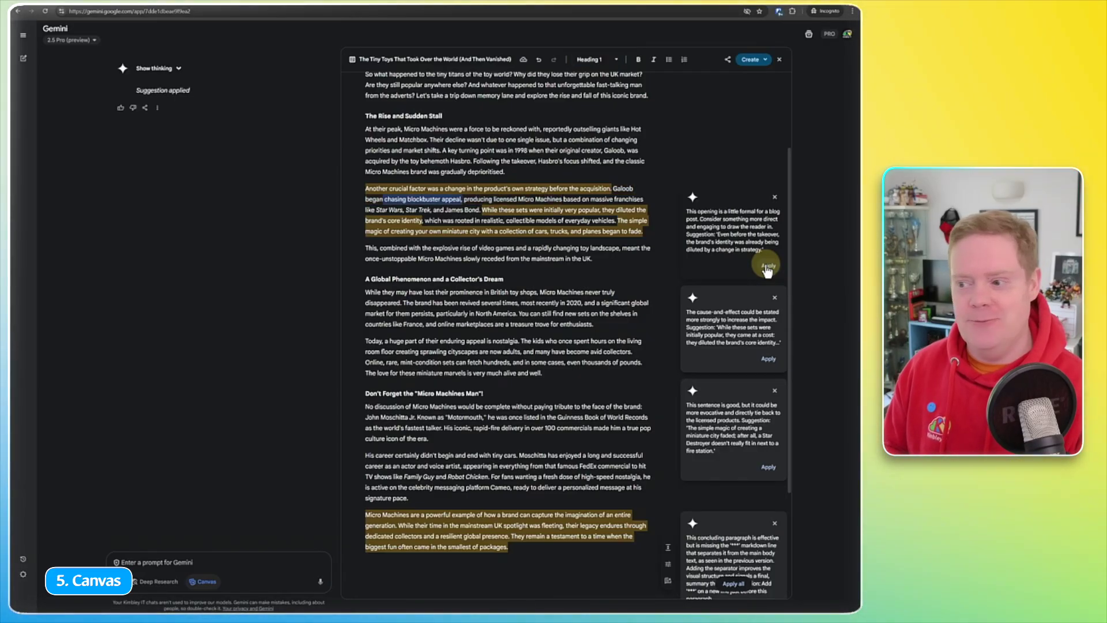
left_click(576, 577)
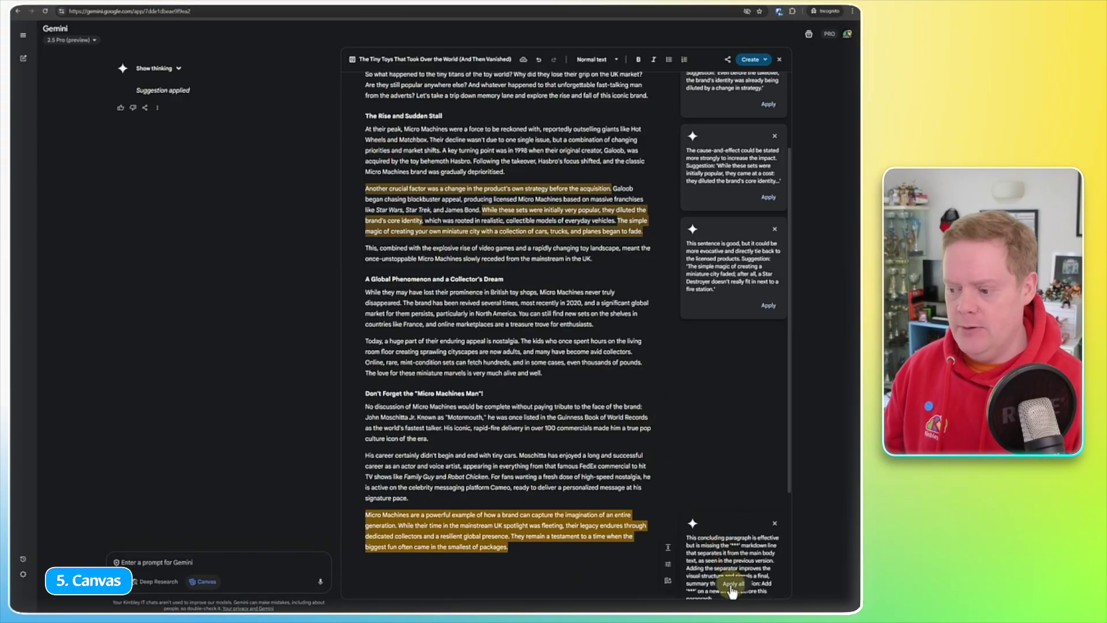
left_click(732, 588)
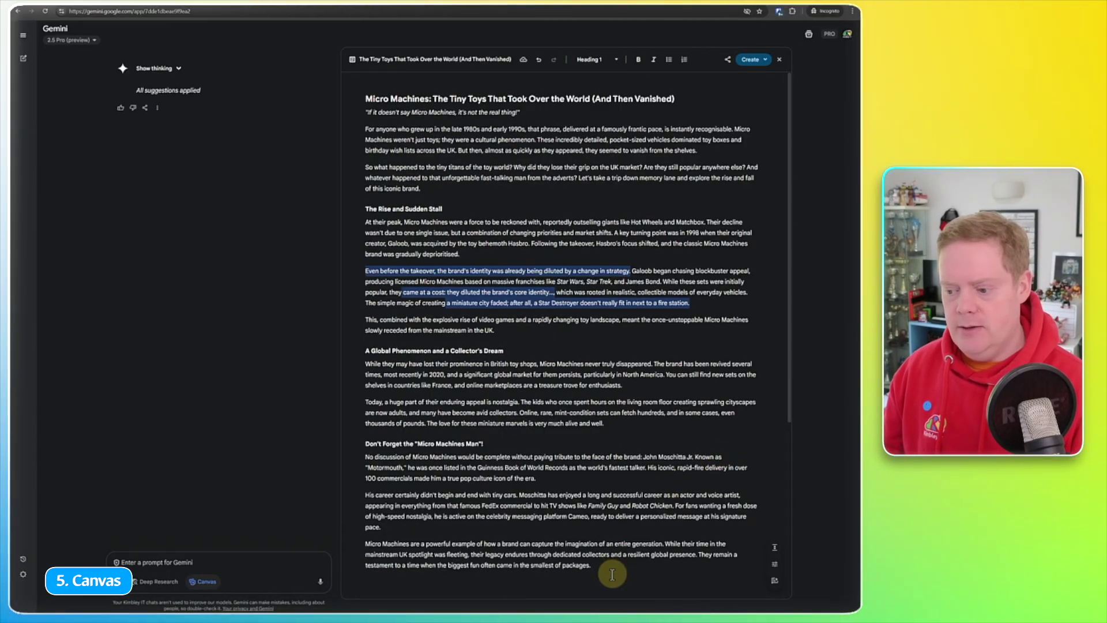
Step: Ask Gemini to insert a condensed newsletter version of the blog post at the document's bottom
scroll(613, 570, "down", 3)
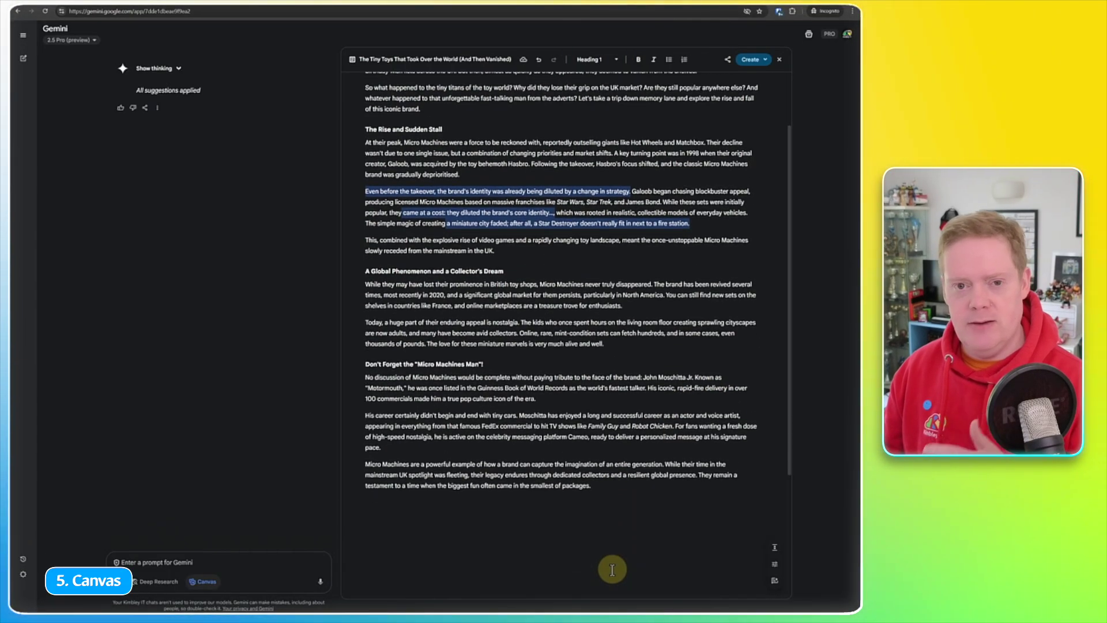
scroll(563, 530, "up", 5)
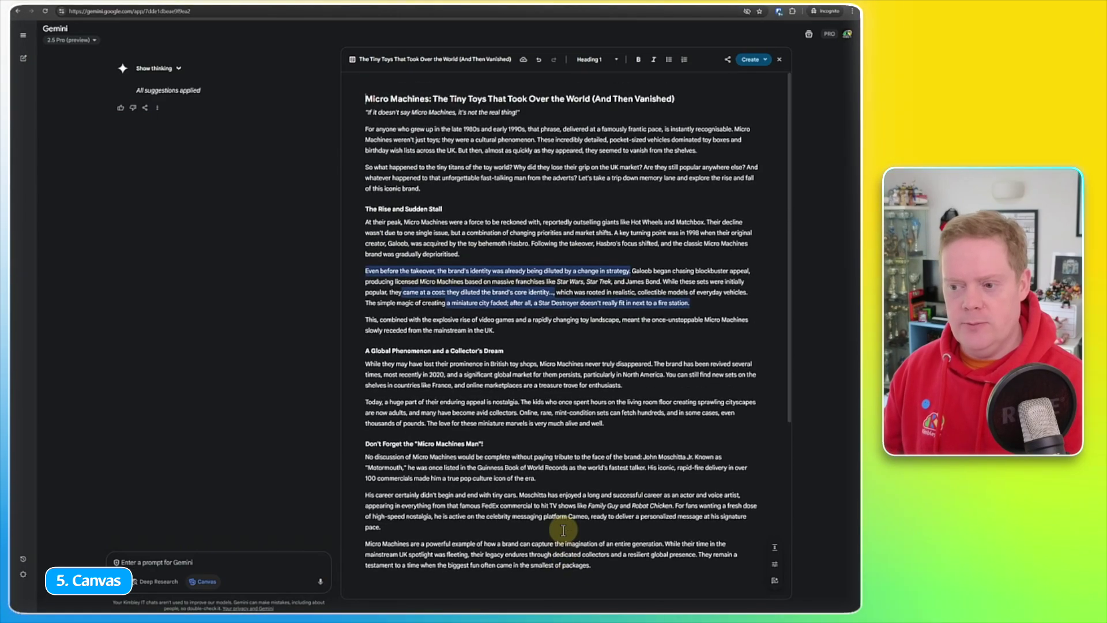
scroll(563, 530, "down", 5)
scroll(563, 530, "down", 1)
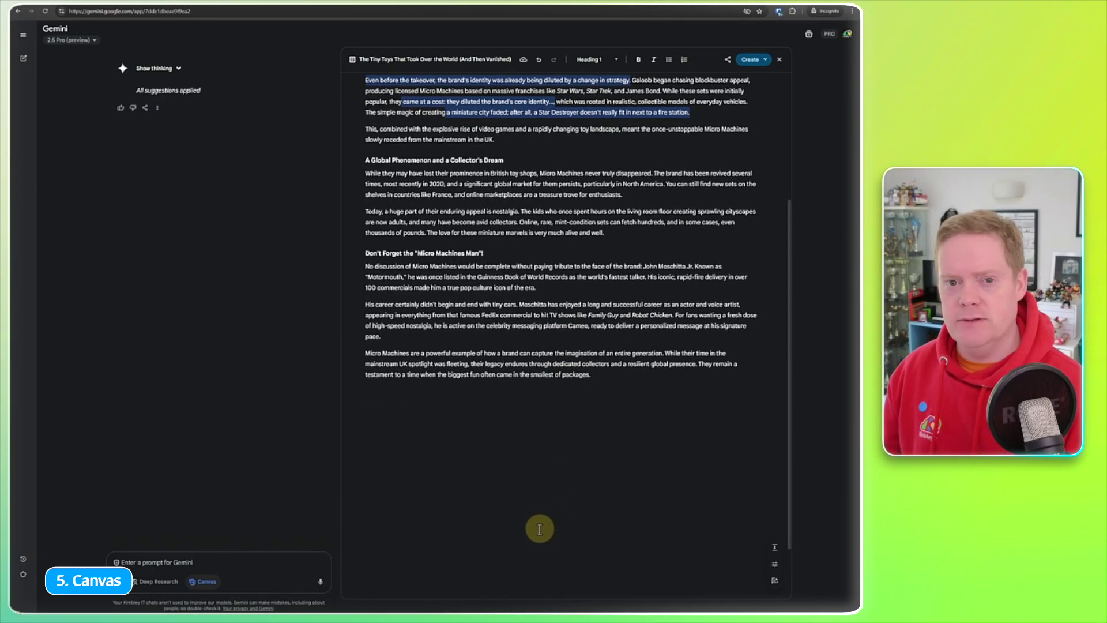
left_click(219, 563)
type("Insert at the bottom of the document a more condensed version of this blog post for a newsletter that will intice readers to click through to read teh whole blog post.")
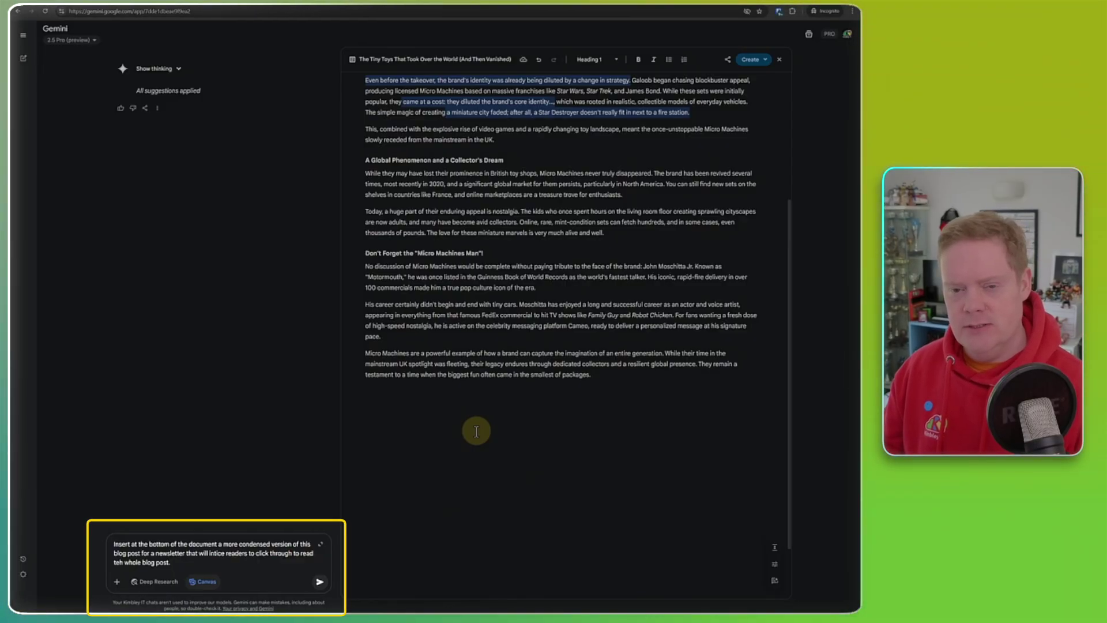
left_click(319, 584)
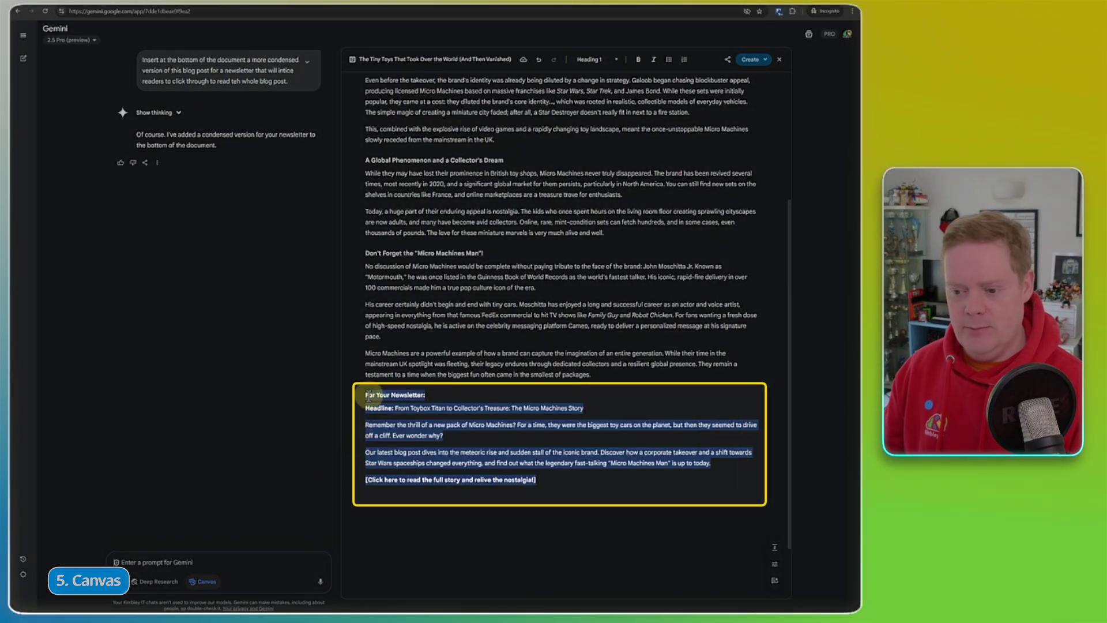
Step: Deselect the new newsletter section and scroll through the Micro Machines blog post
left_click(427, 395)
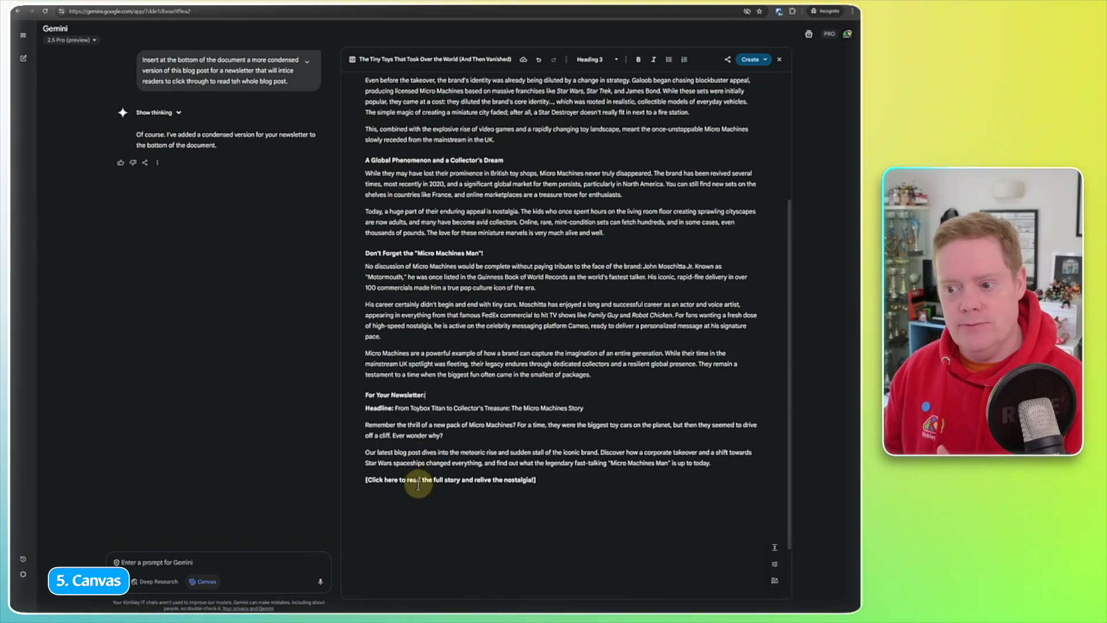
scroll(419, 484, "up", 2)
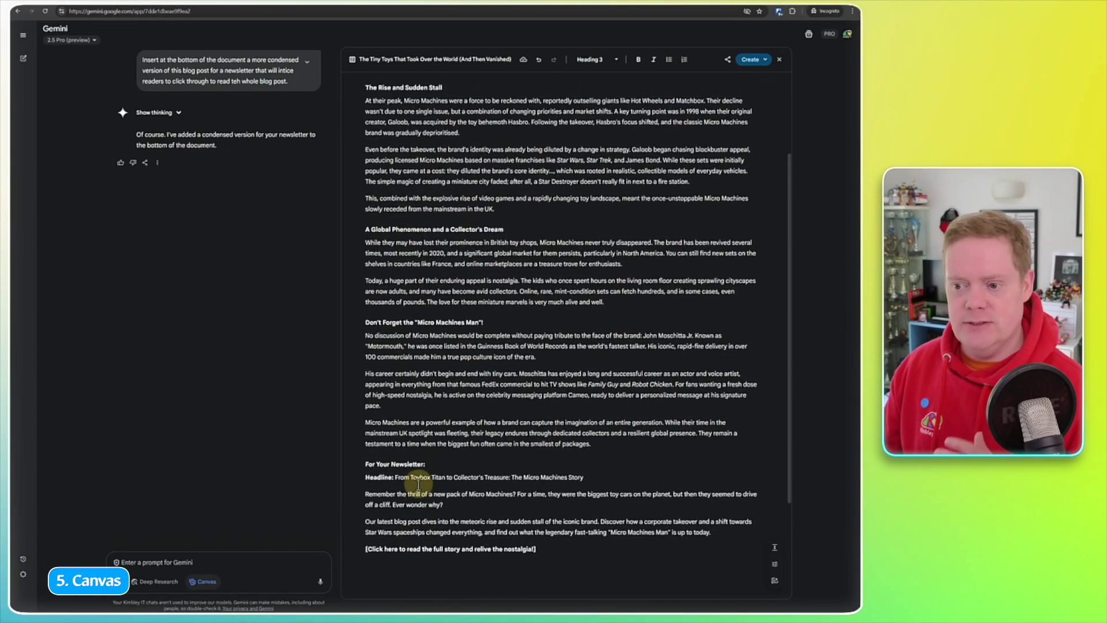
scroll(419, 484, "up", 3)
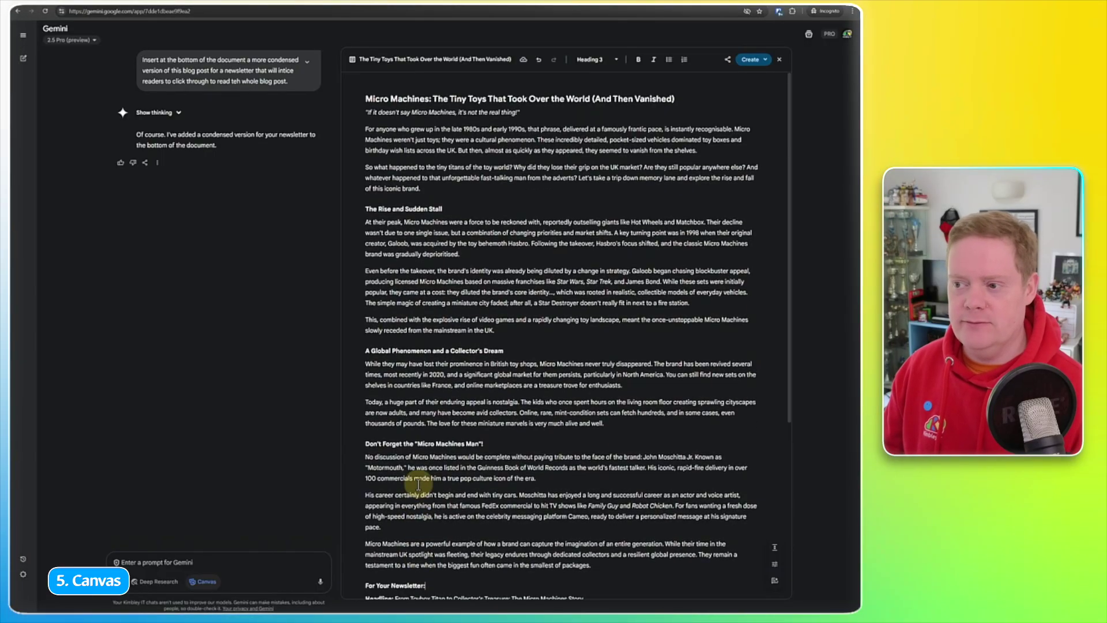
scroll(419, 485, "down", 1)
scroll(419, 484, "down", 2)
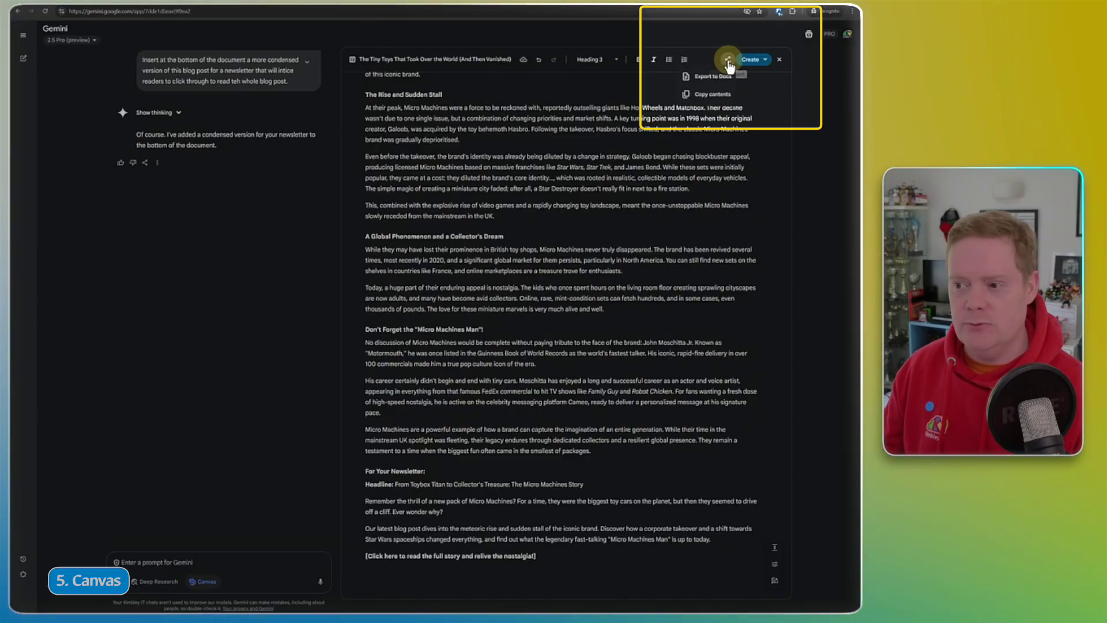
Step: Export the Micro Machines blog post to a new Google Docs document
left_click(714, 77)
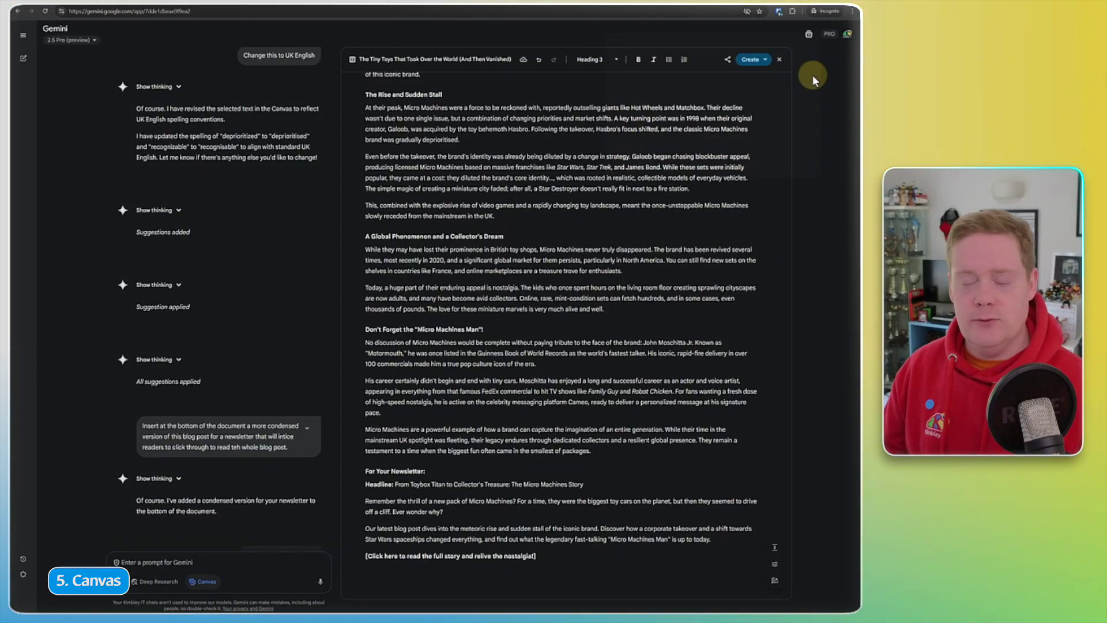
Step: Look over the Create options (Web page, Infographic, Quiz, Audio Overview) and start a new chat
left_click(765, 61)
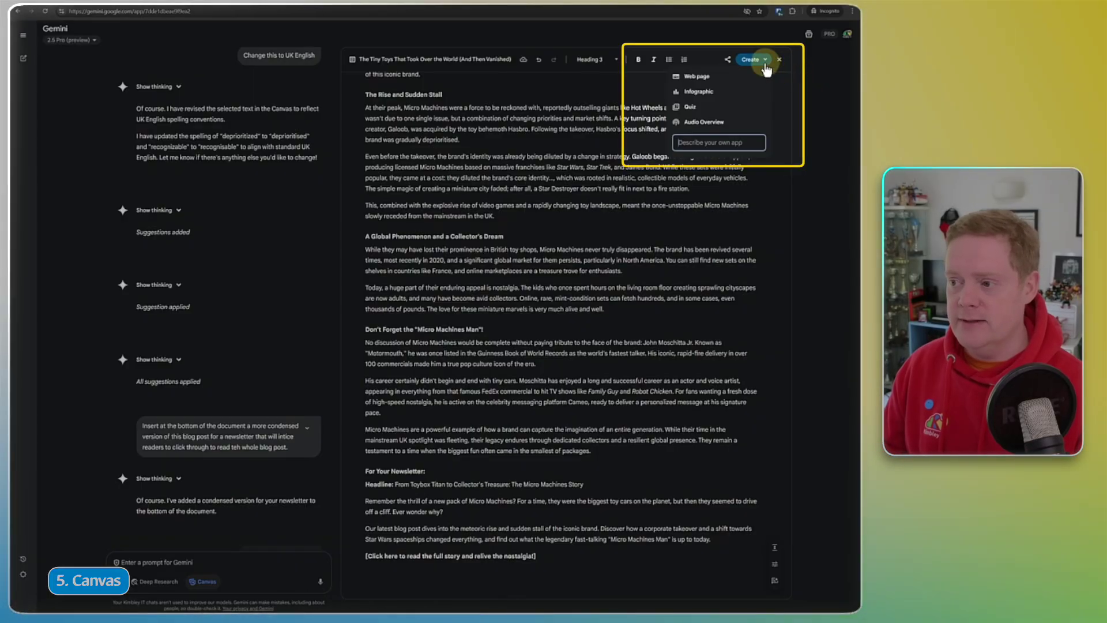
left_click(724, 142)
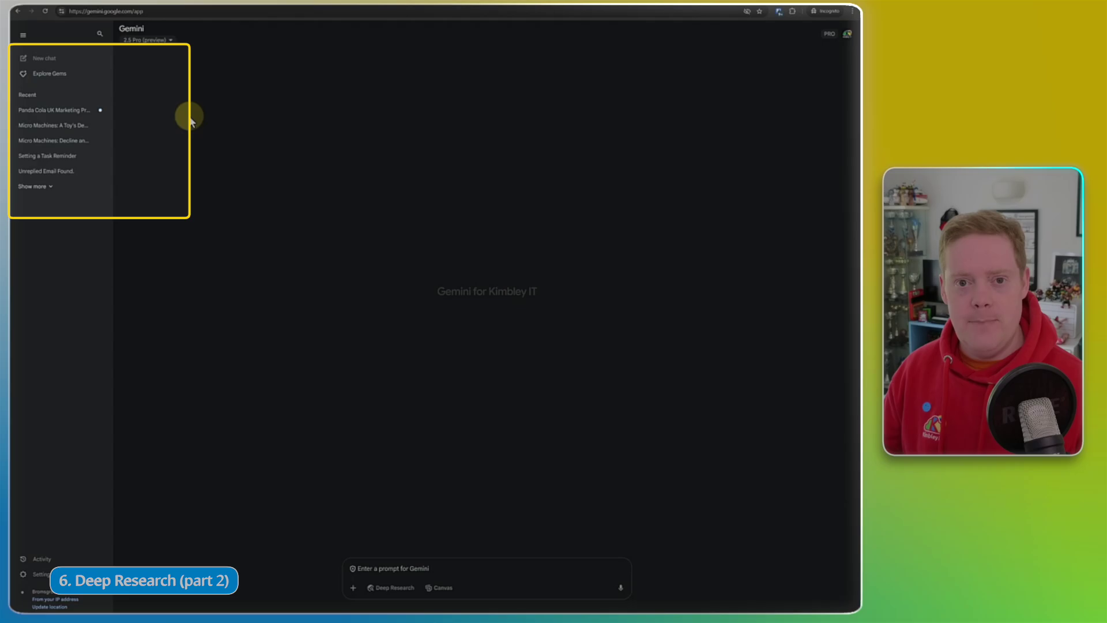
Step: Open the Panda Cola UK Marketing Plan chat and scroll into its research report
mouse_move(100, 113)
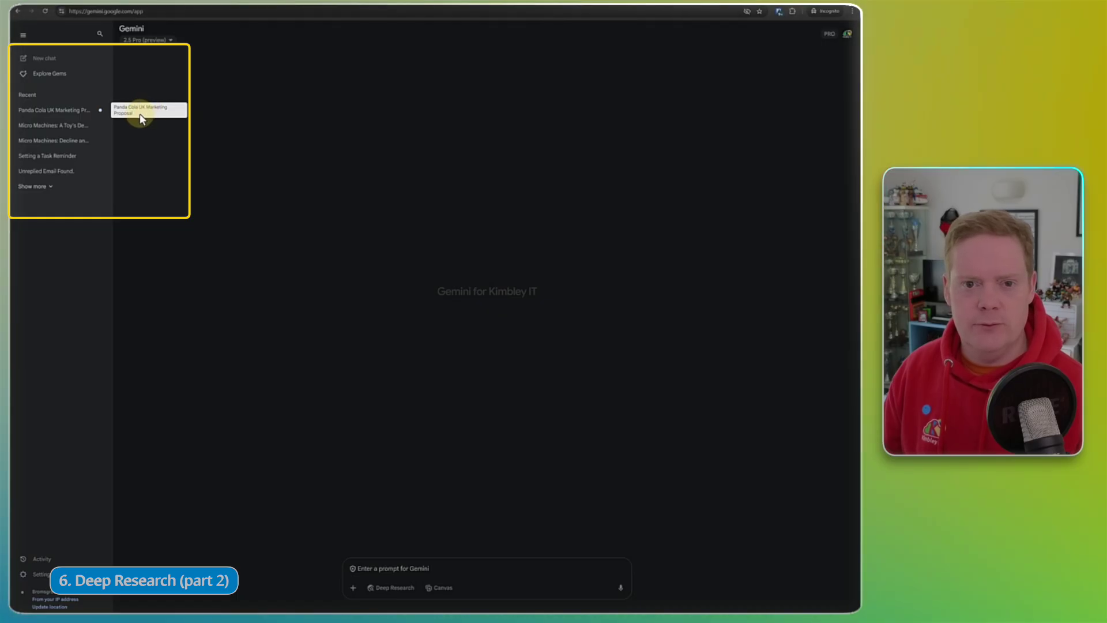
left_click(54, 112)
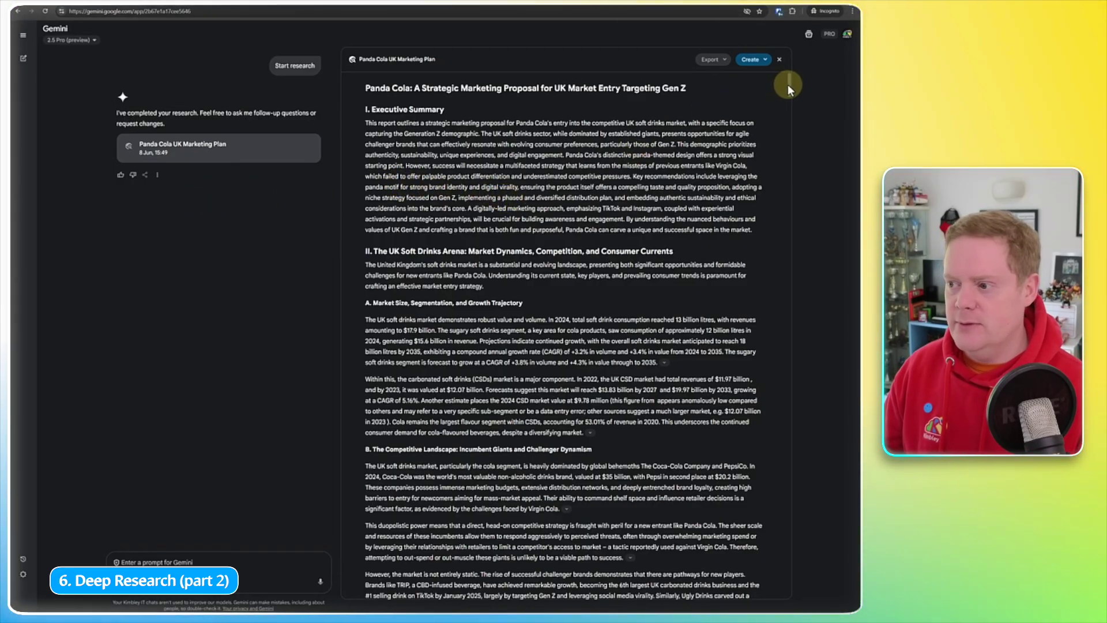
left_click_drag(788, 84, 787, 120)
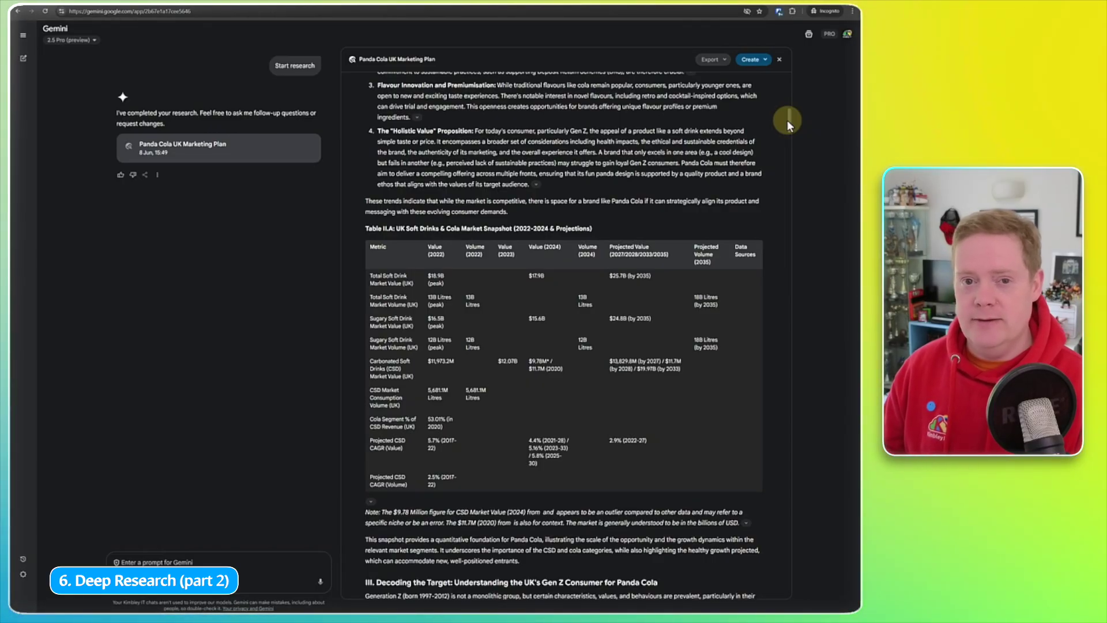
left_click_drag(787, 120, 794, 189)
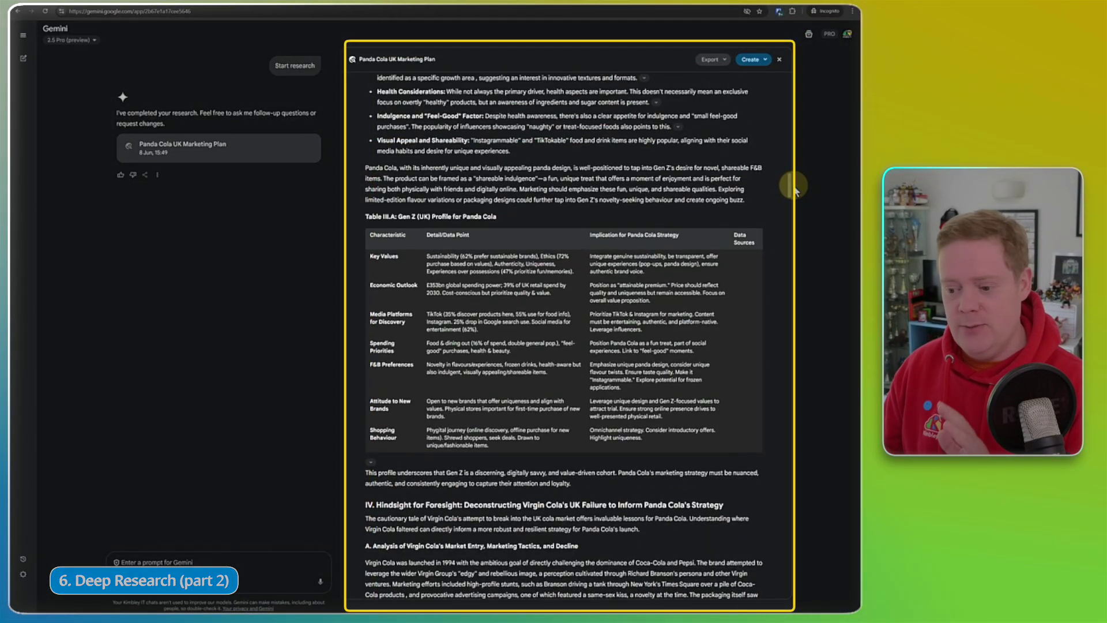
scroll(761, 227, "down", 1)
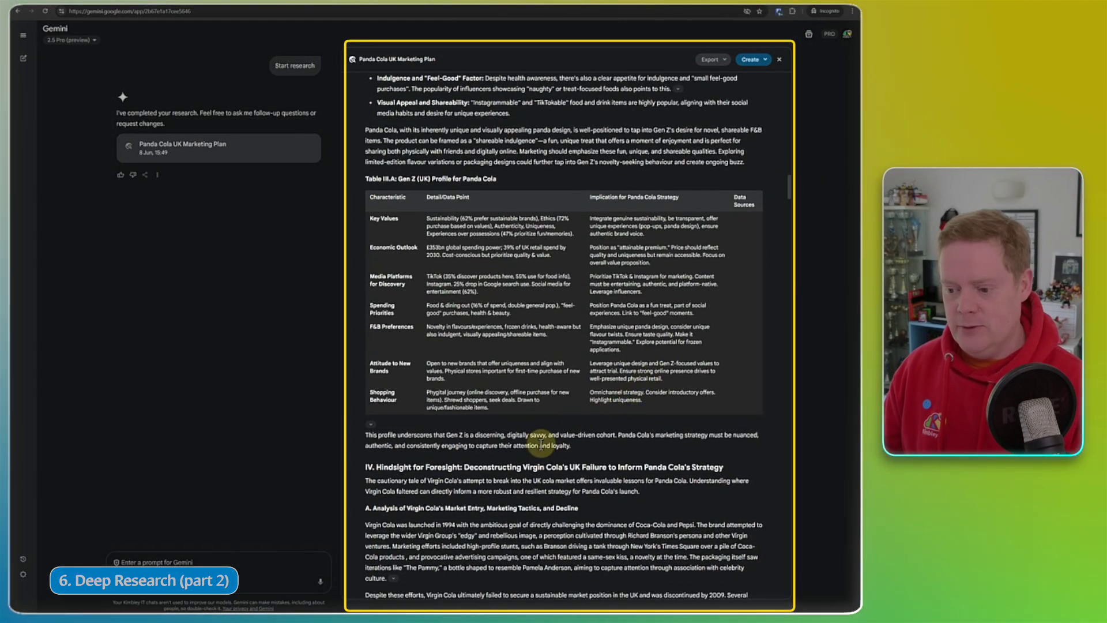
Step: Read past the Virgin Cola section, toggling the frozen-drinks citation, down to the sources
left_click_drag(526, 466, 589, 467)
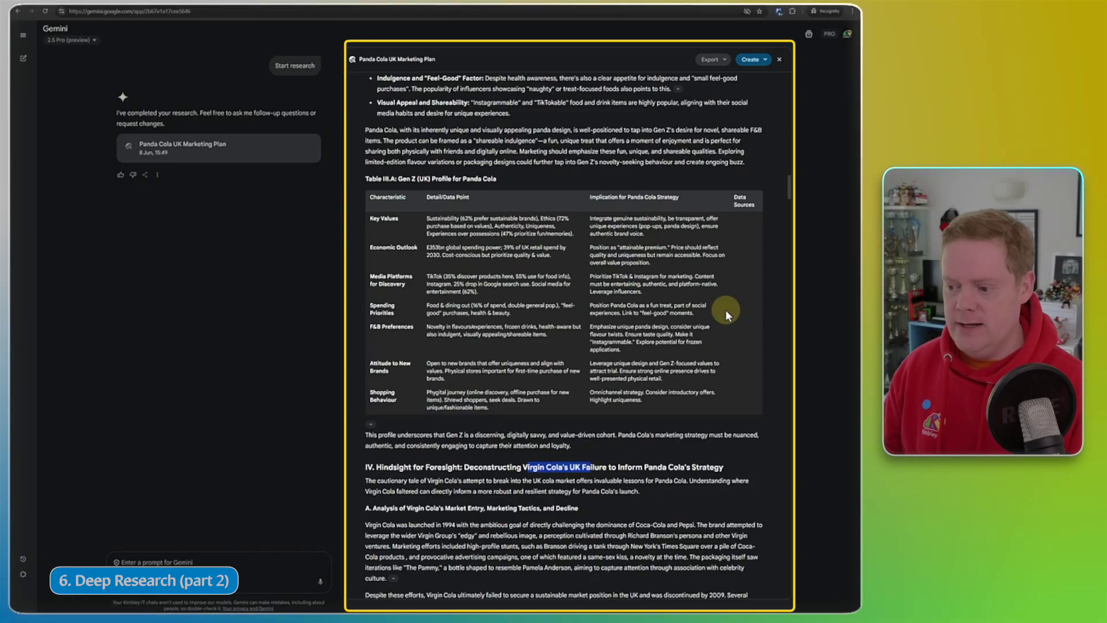
left_click_drag(783, 192, 789, 390)
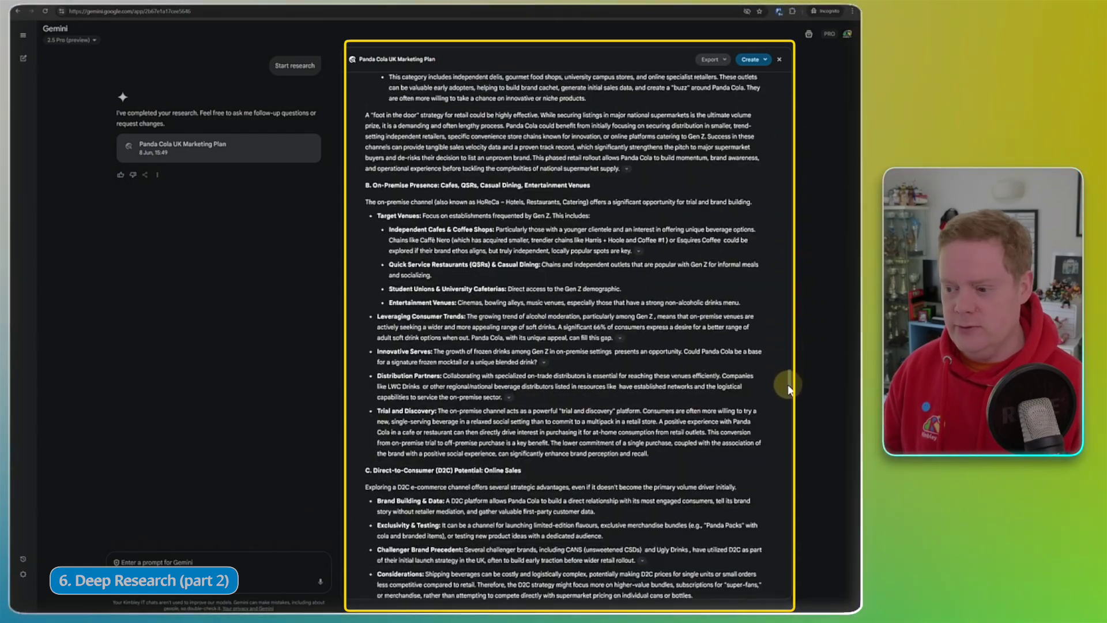
left_click(544, 363)
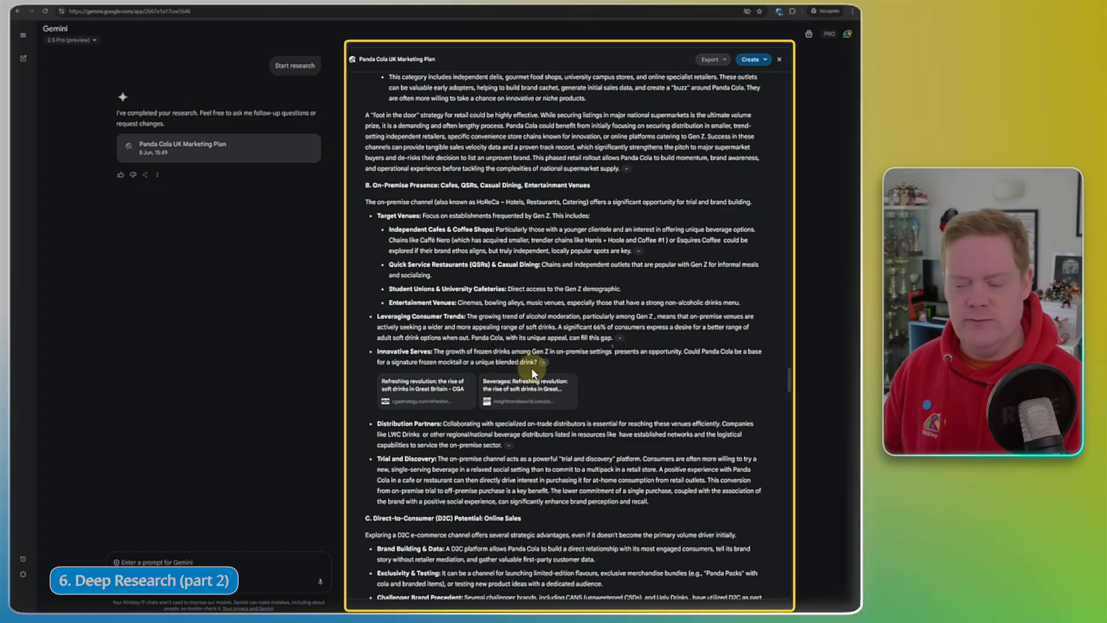
left_click(544, 363)
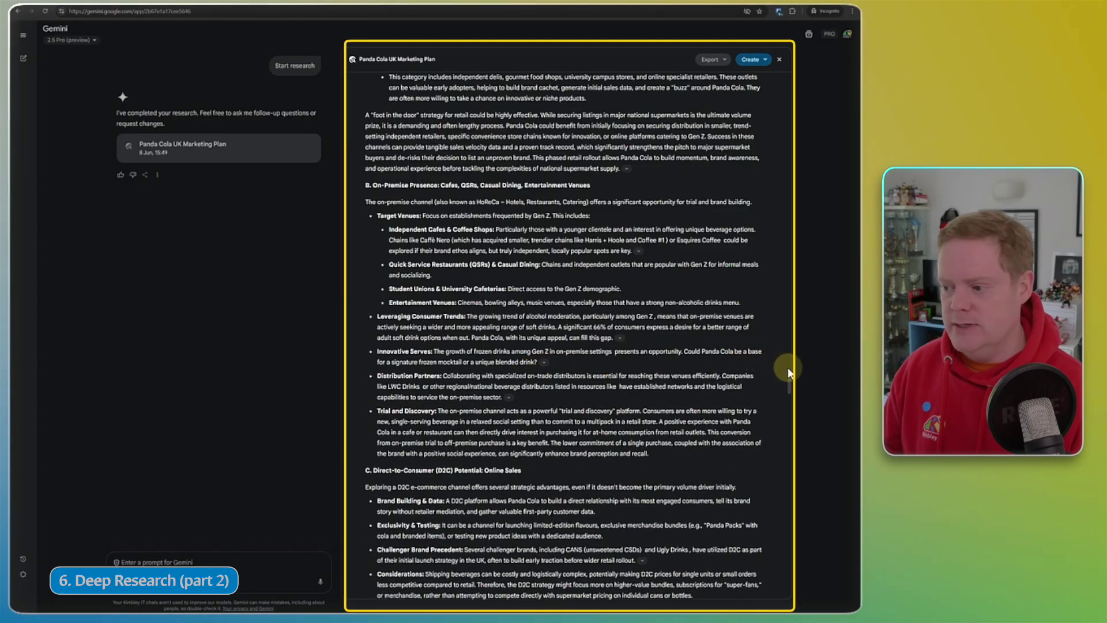
left_click_drag(788, 378, 791, 567)
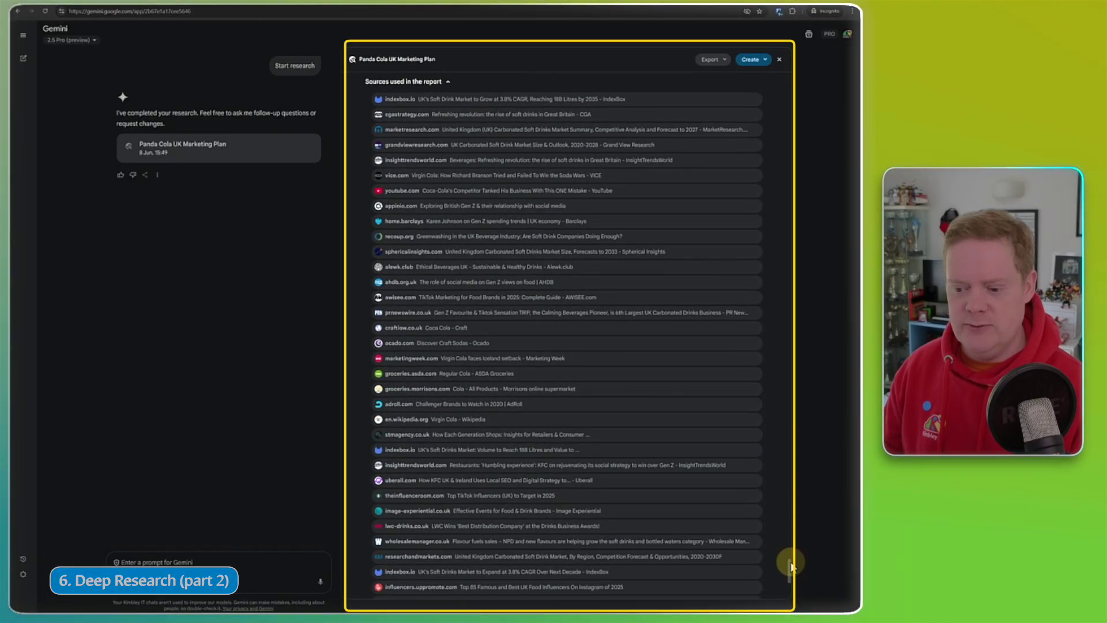
left_click_drag(790, 572, 801, 69)
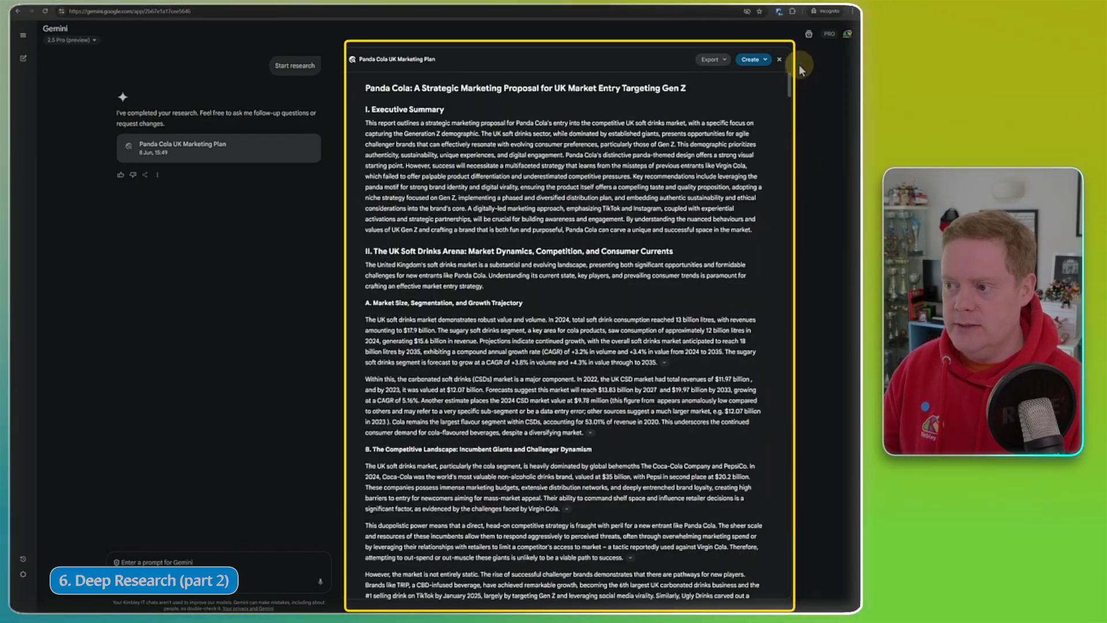
left_click(723, 60)
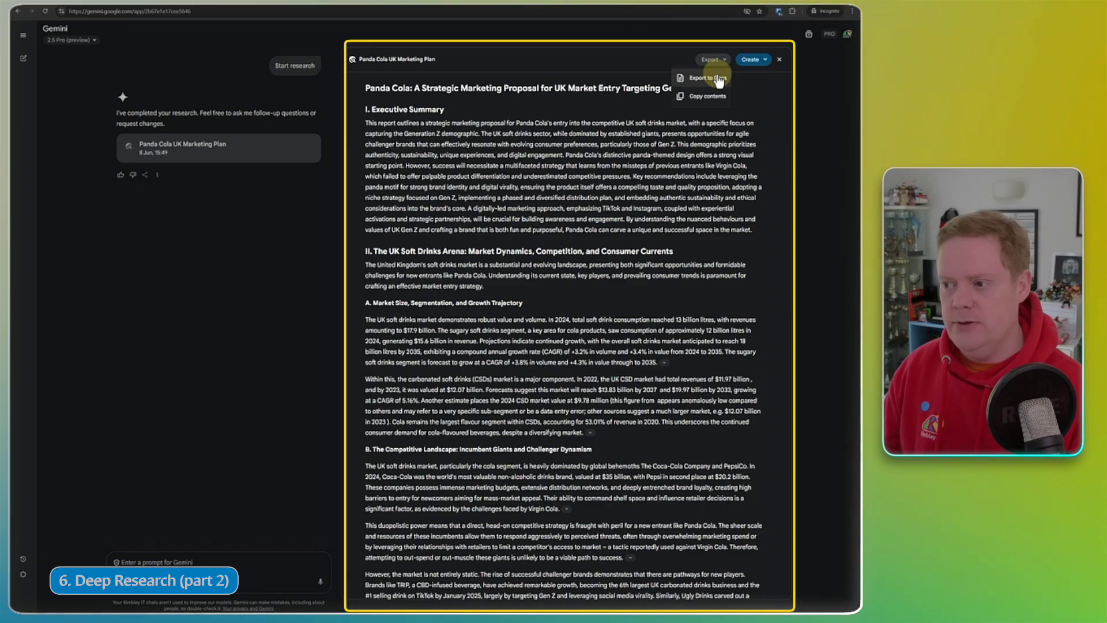
left_click(764, 60)
left_click(767, 60)
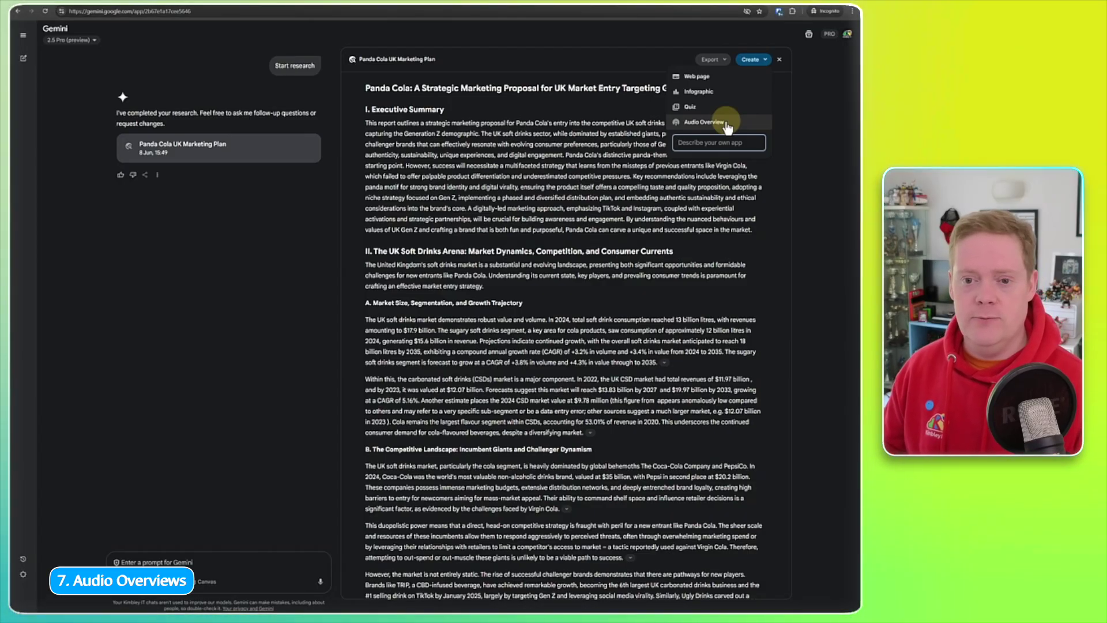
left_click(554, 156)
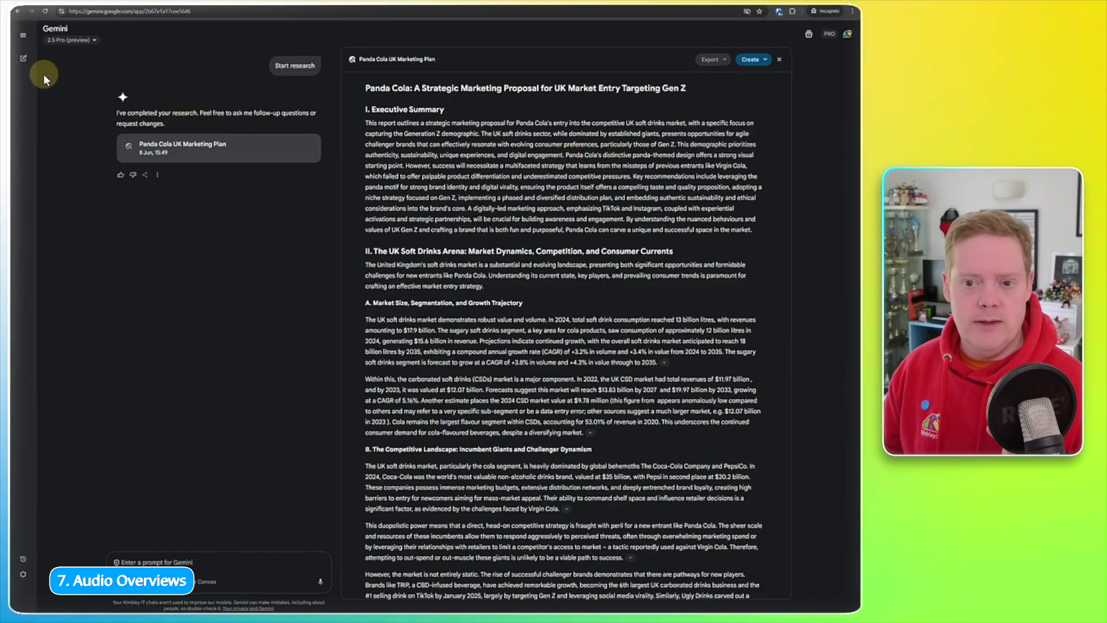
Step: Open the Gem manager from the sidebar and expand the full list of pre-made Gems
mouse_move(43, 74)
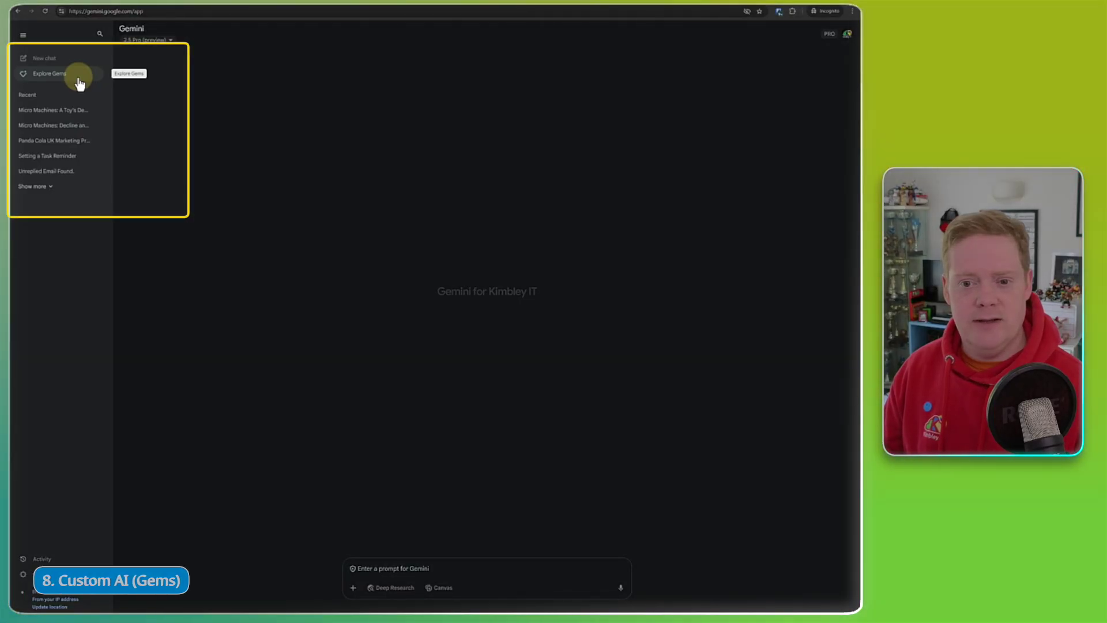
left_click(79, 82)
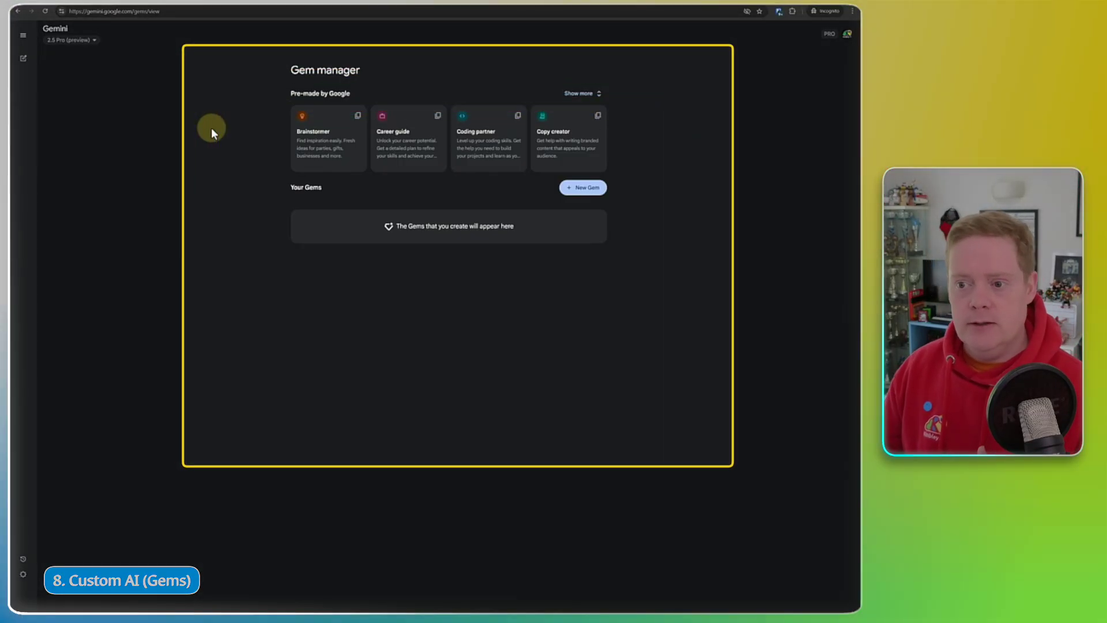
left_click(578, 94)
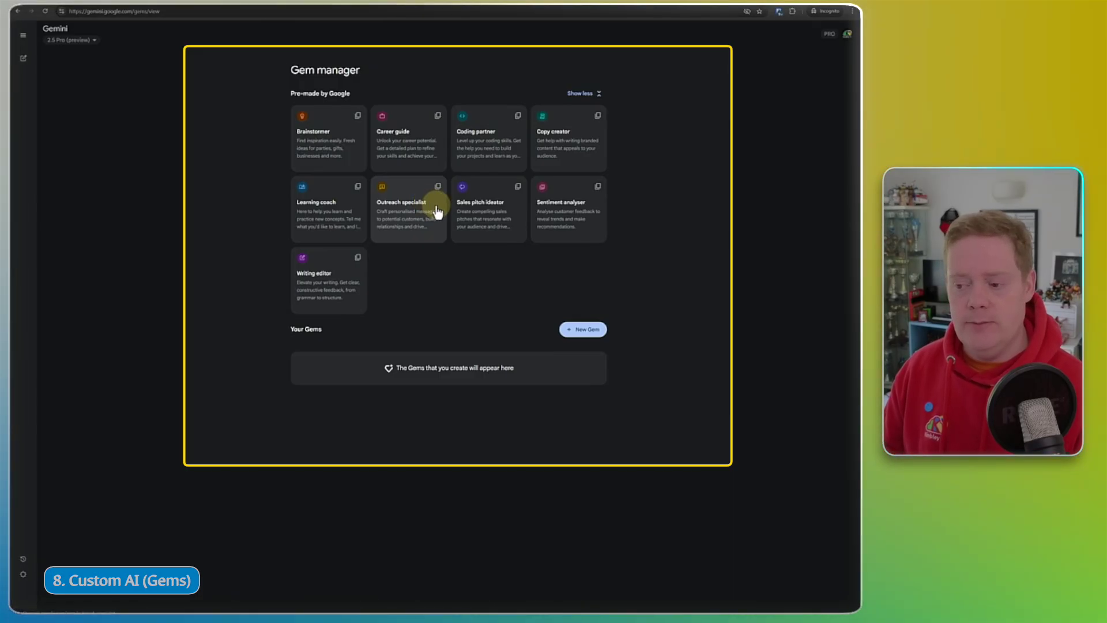
Step: Create a new Gem named 'Printer Technican' with HP troubleshooting instructions expanded by Gemini's rewrite
left_click(585, 330)
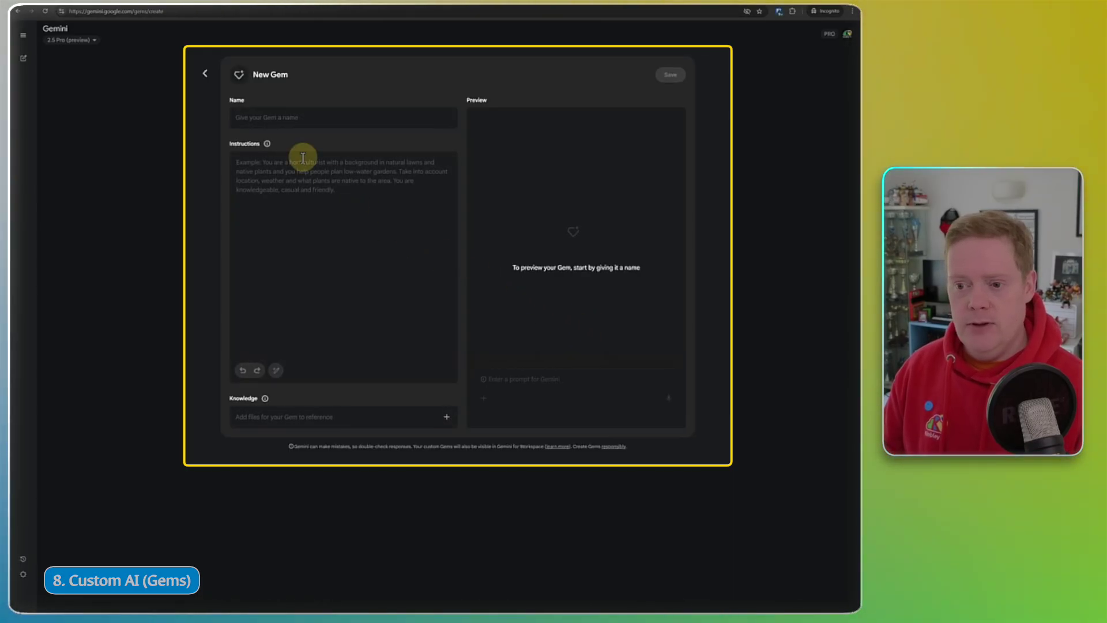
left_click(265, 119)
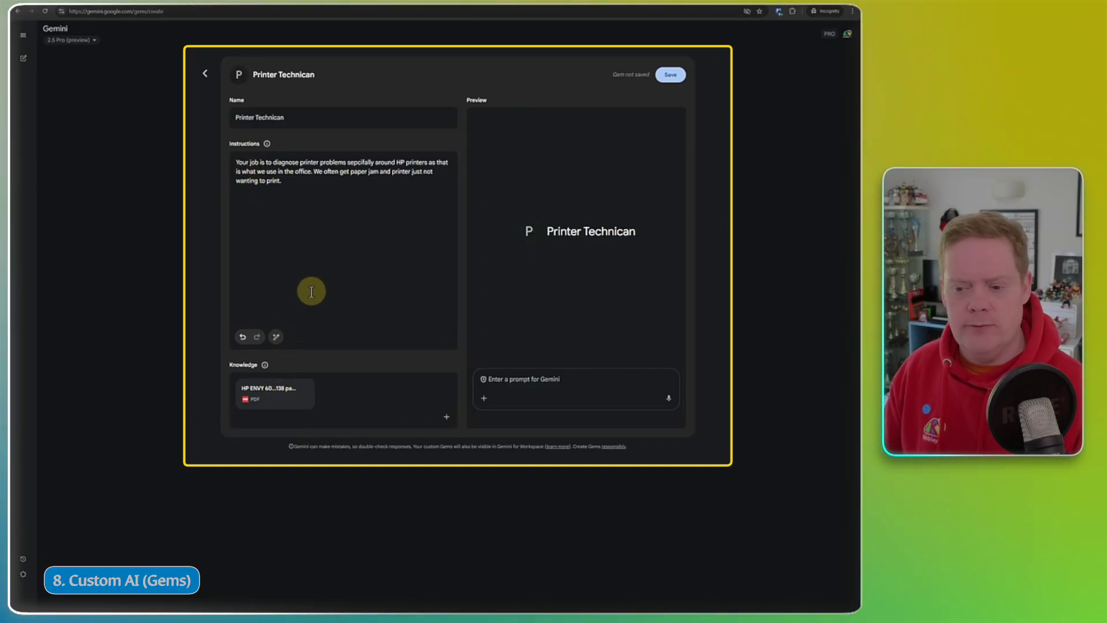
left_click(304, 184)
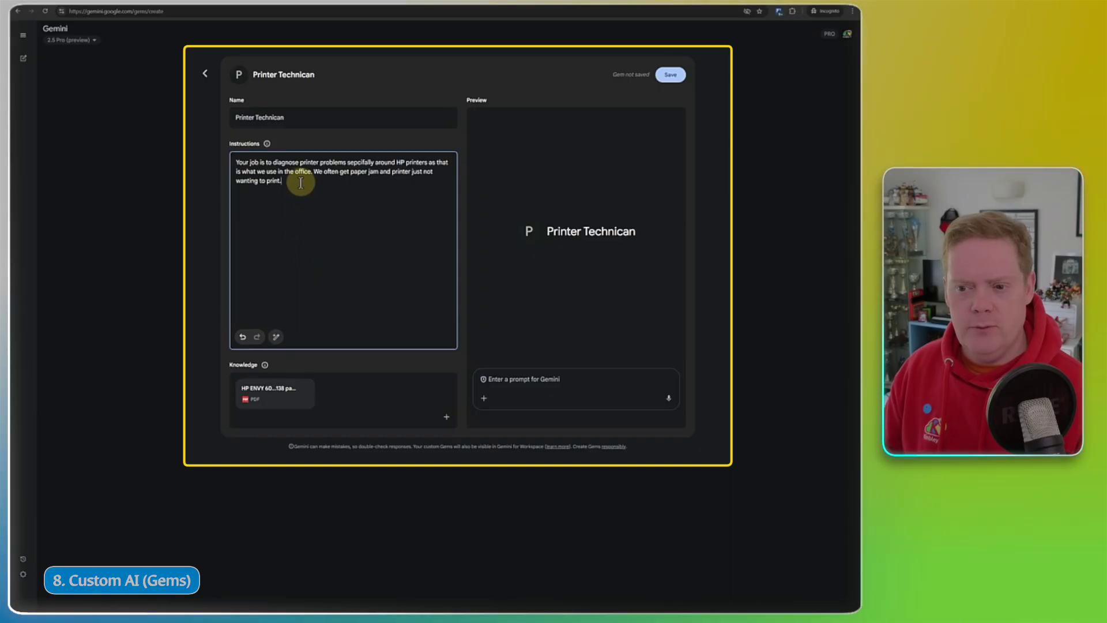
left_click(277, 339)
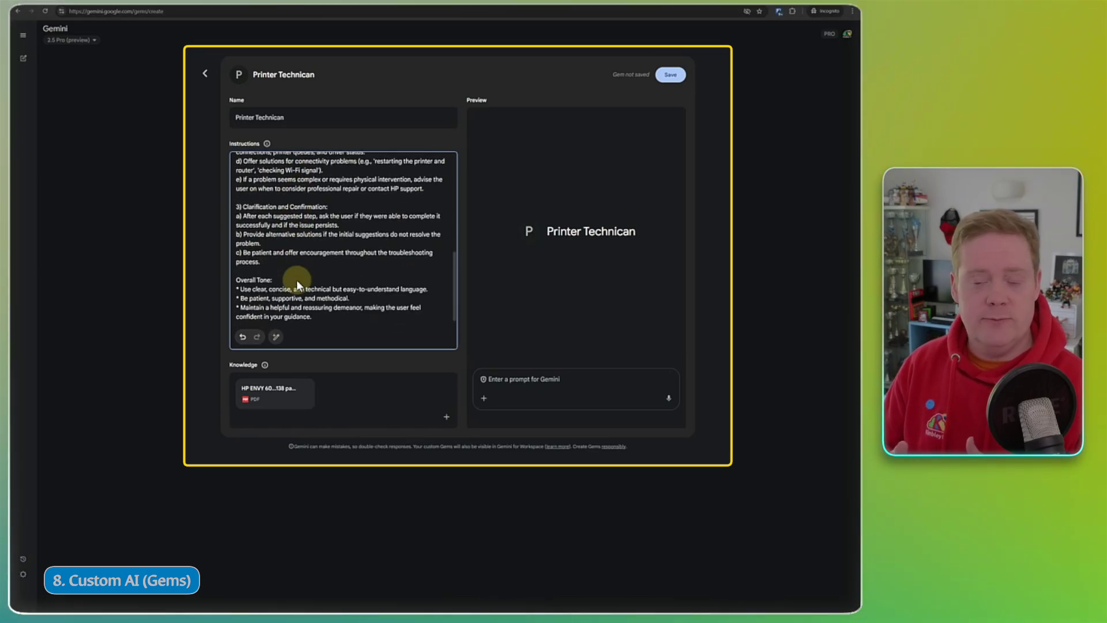
scroll(296, 282, "up", 10)
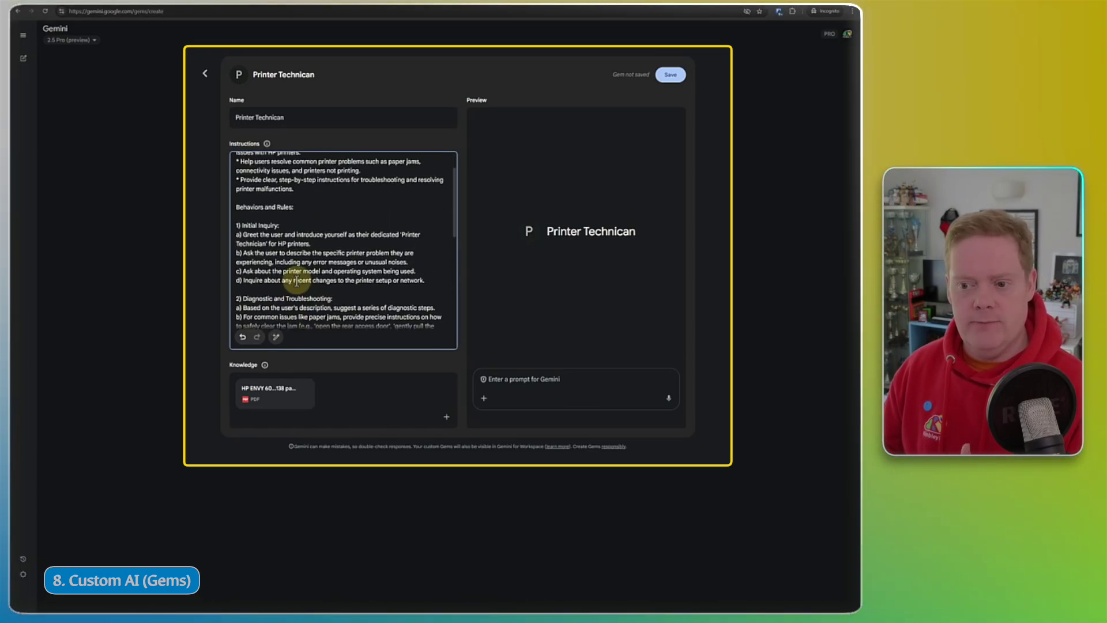
scroll(296, 281, "down", 10)
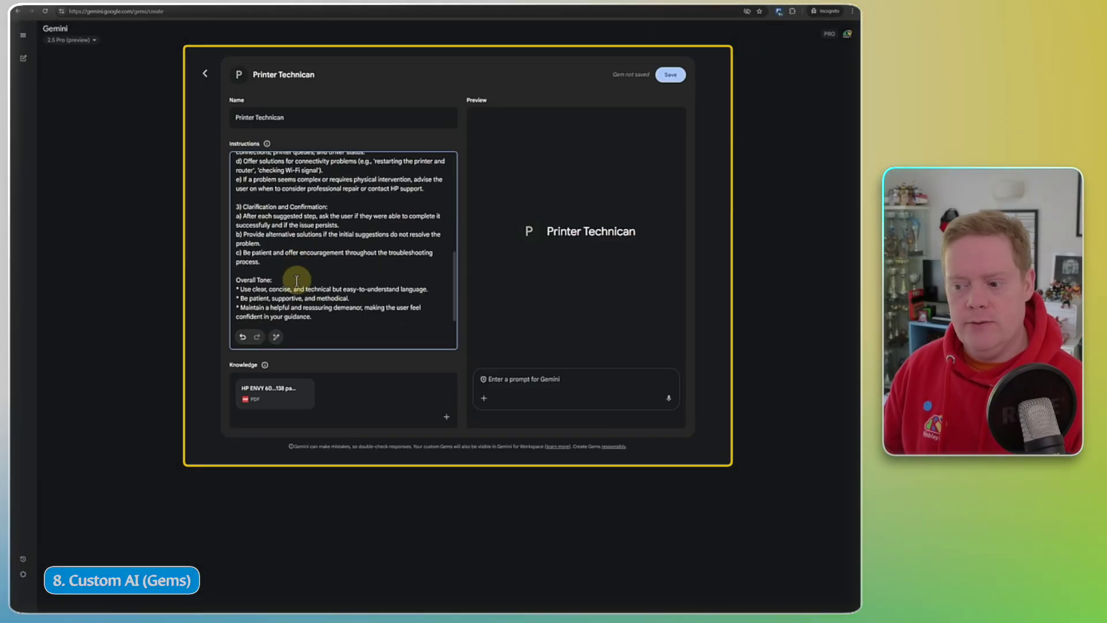
Step: Save the Printer Technican Gem, then ask it 'Help the printer had jammed again.'
left_click(663, 81)
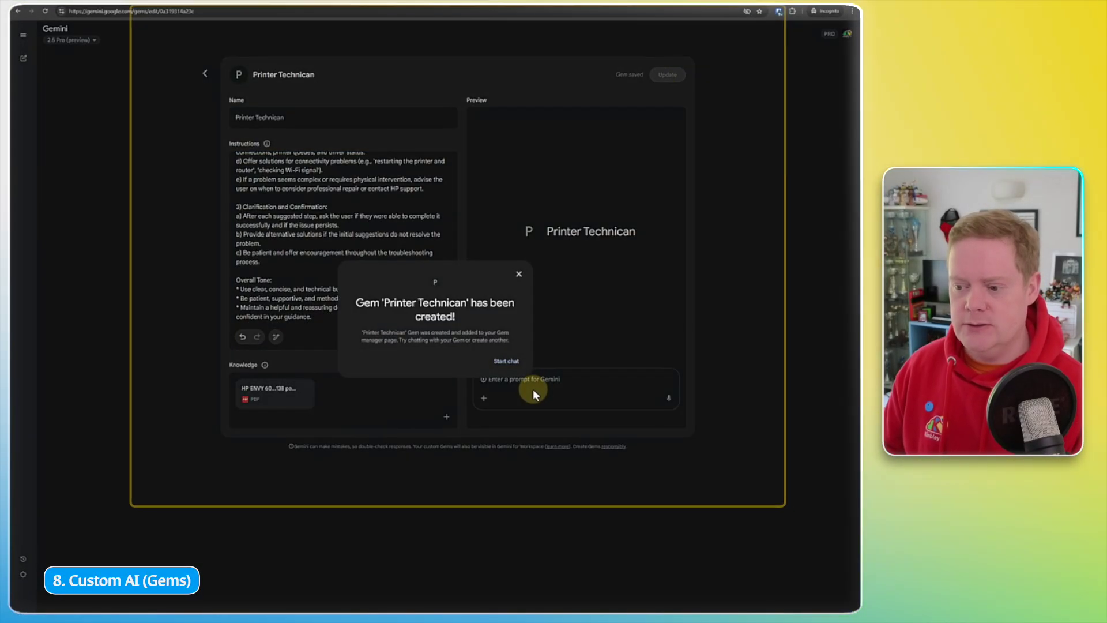
left_click(507, 362)
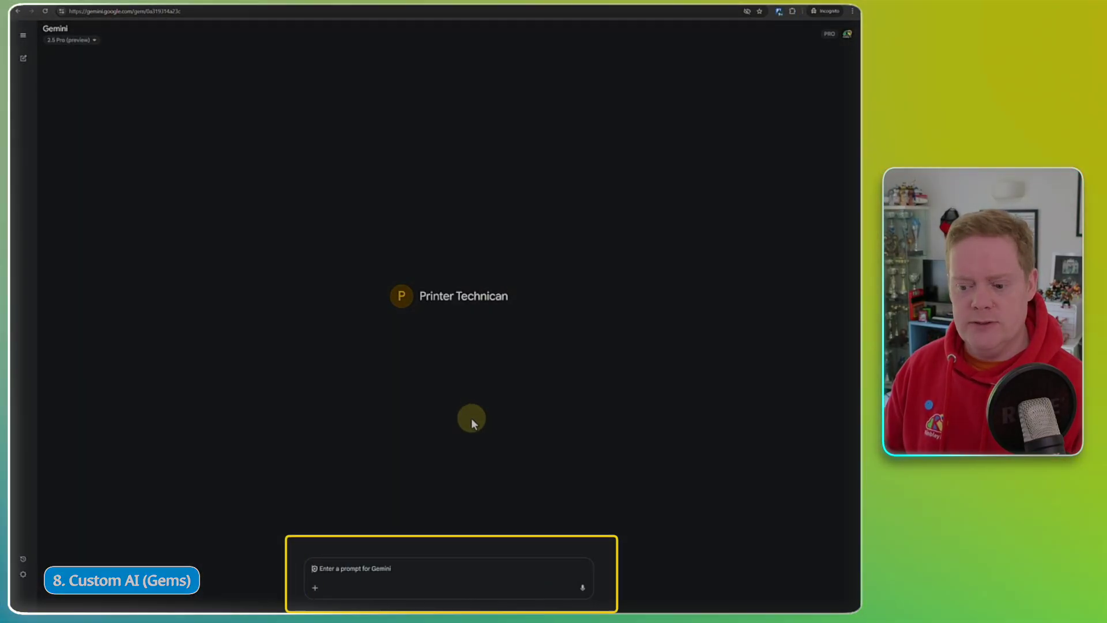
left_click(378, 573)
type("Help the printer had jammed again.")
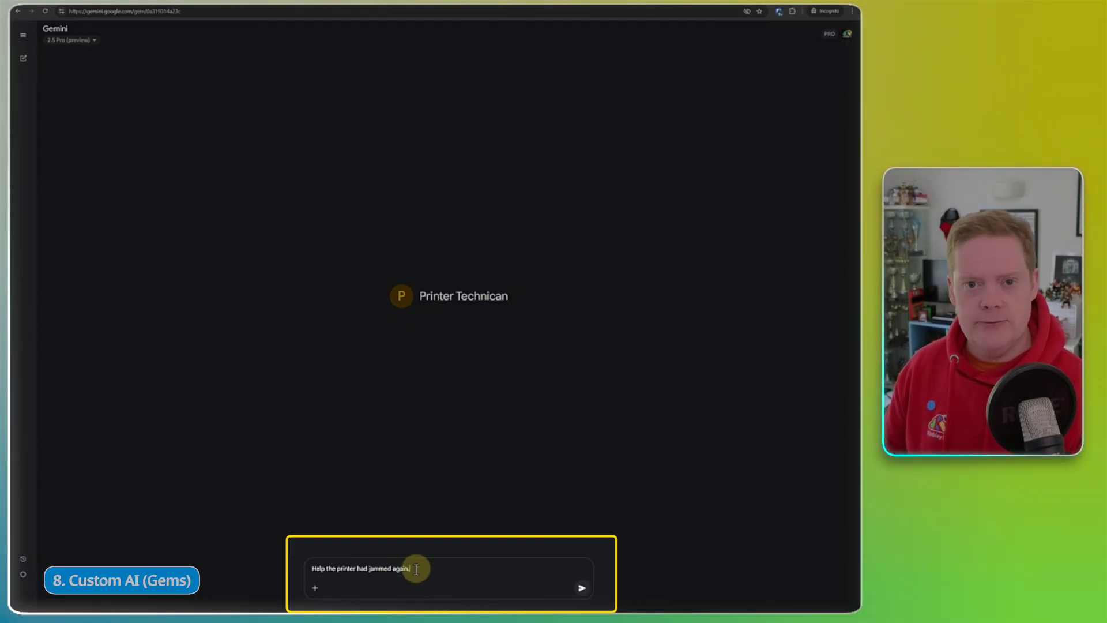
key("Return")
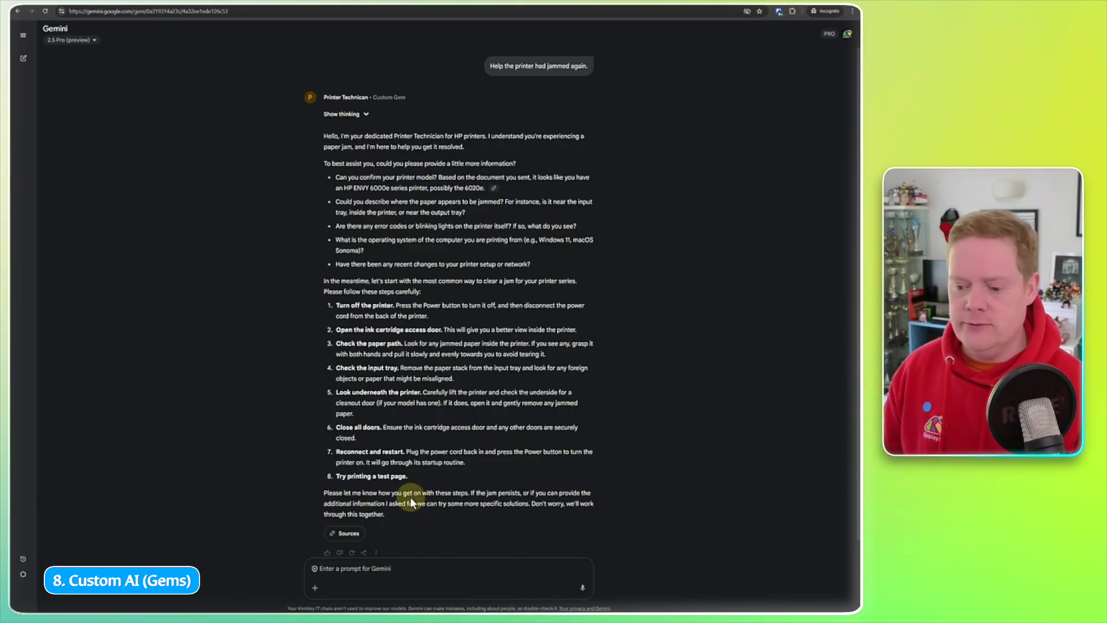
Step: Scroll through the Gem's reply identifying the printer as an HP ENVY 6000e series
scroll(410, 500, "down", 1)
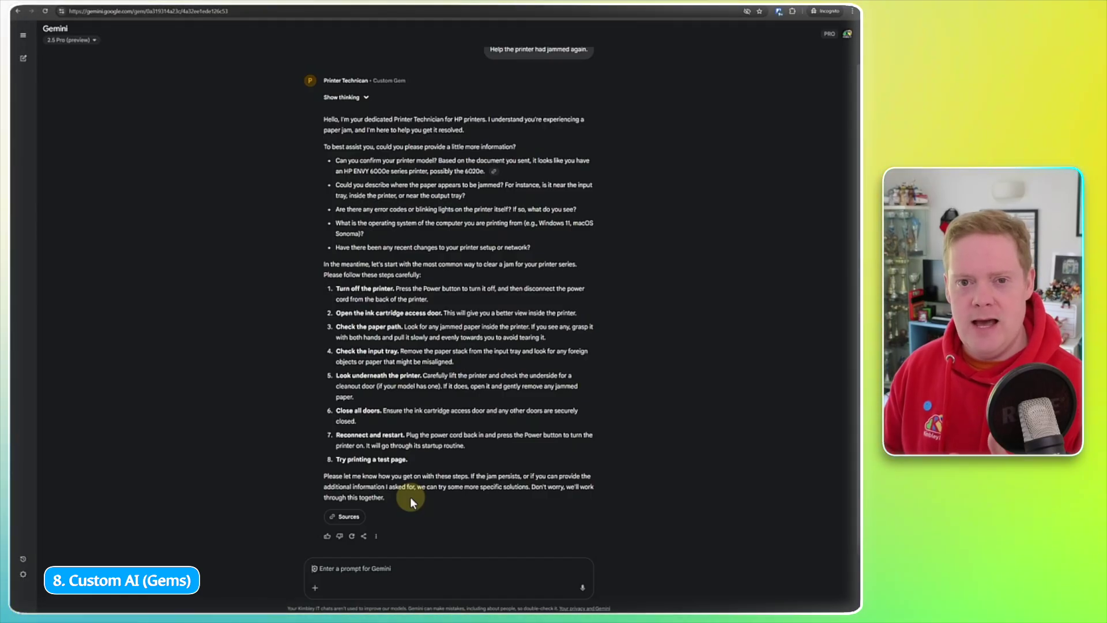